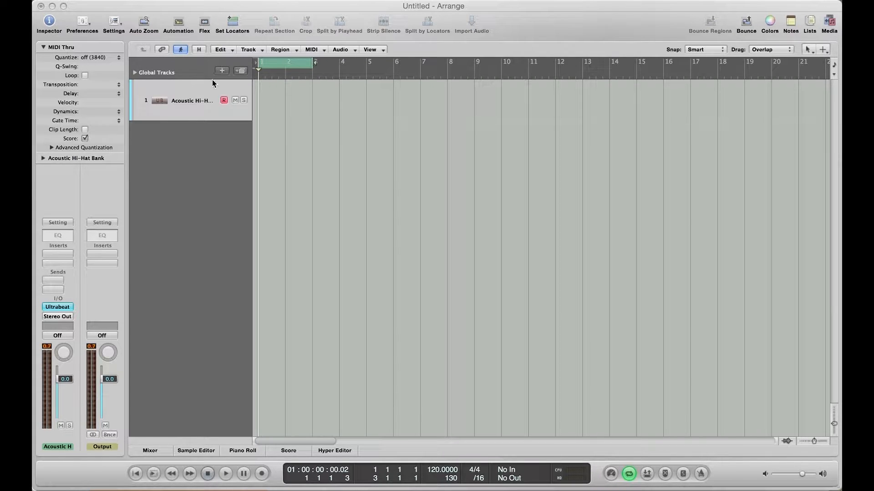
Open the Ultrabeat instrument on the Acoustic Hi-Hat track and show its step sequencer in full view.
{"action": "left_click", "coordinate": [58, 308]}
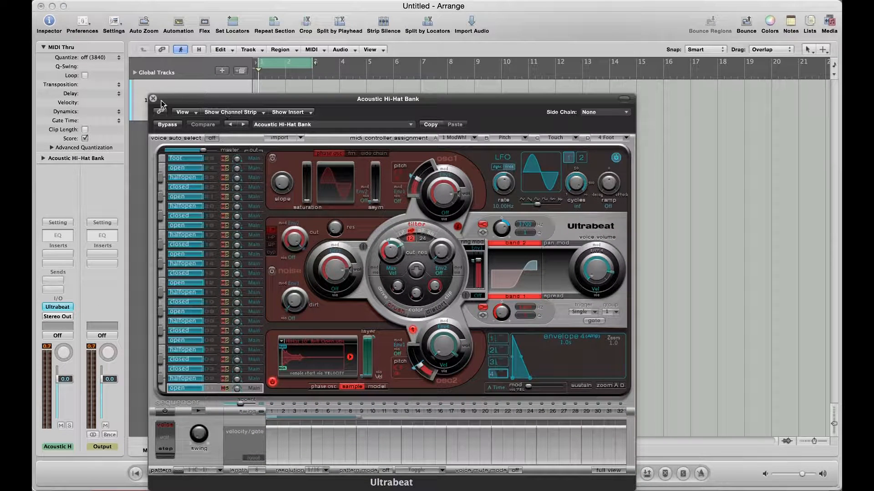
{"action": "left_click", "coordinate": [154, 100]}
{"action": "left_click", "coordinate": [57, 307]}
{"action": "left_click_drag", "start_coordinate": [351, 100], "coordinate": [491, 25]}
{"action": "left_click", "coordinate": [747, 395]}
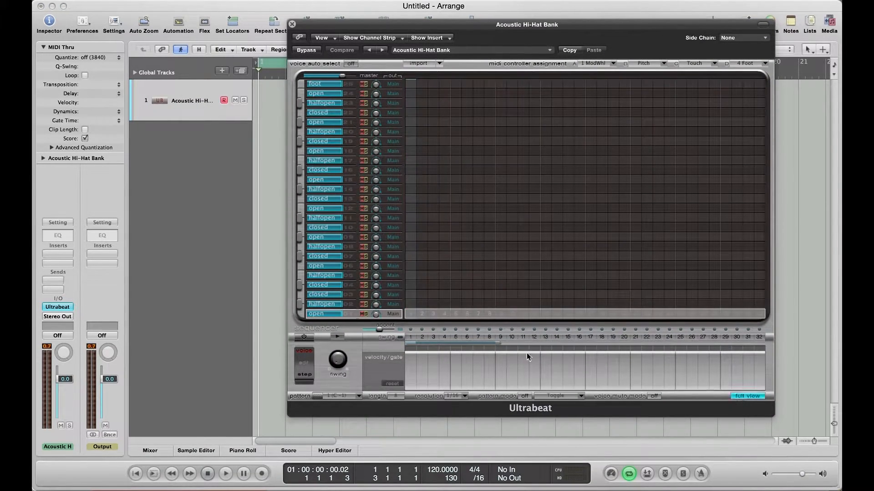
Fill steps 1 to 8 of a closed hi-hat row in the step sequencer and clear any steps beyond them.
{"action": "left_click", "coordinate": [300, 256]}
{"action": "mouse_move", "coordinate": [410, 256]}
{"action": "left_mouse_down"}
{"action": "mouse_move", "coordinate": [588, 267]}
{"action": "mouse_move", "coordinate": [668, 258]}
{"action": "left_mouse_up"}
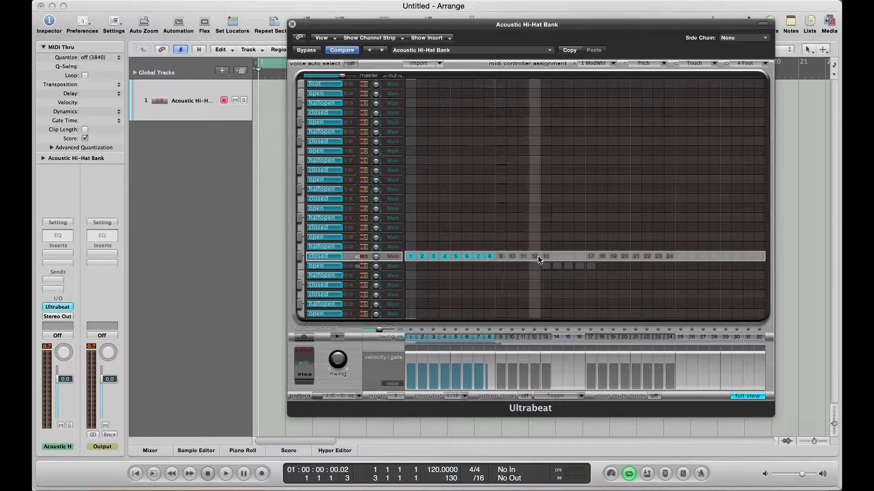
{"action": "mouse_move", "coordinate": [499, 256]}
{"action": "left_mouse_down"}
{"action": "mouse_move", "coordinate": [691, 261]}
{"action": "mouse_move", "coordinate": [713, 276]}
{"action": "mouse_move", "coordinate": [728, 274]}
{"action": "left_mouse_up"}
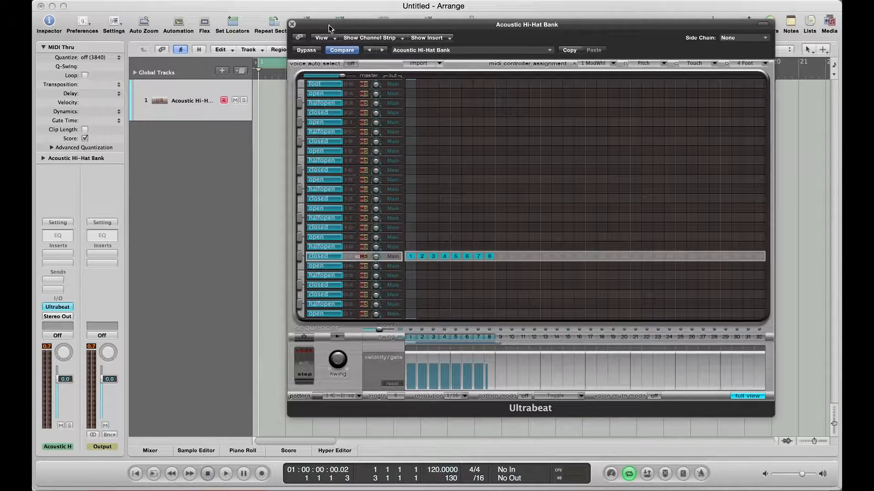
Place the Ultrabeat pattern as a region at bar 1 of the hi-hat track and open it in the Piano Roll.
{"action": "left_click_drag", "start_coordinate": [566, 29], "coordinate": [666, 55]}
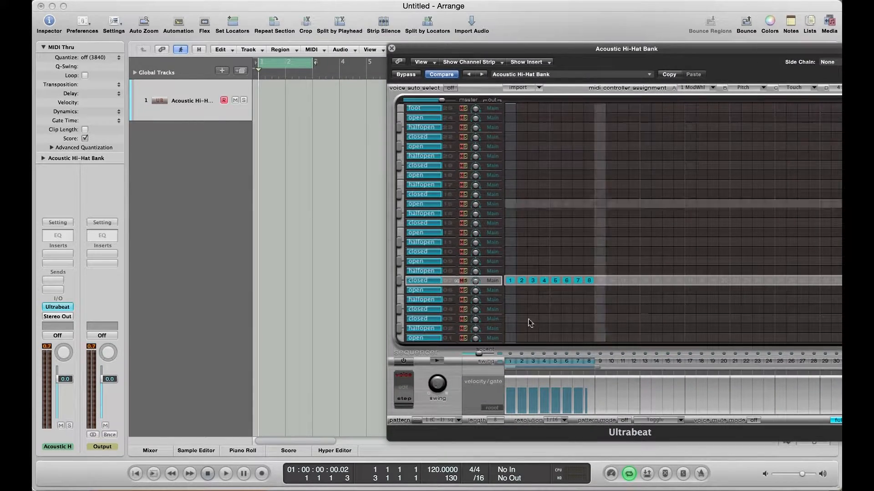
{"action": "left_click_drag", "start_coordinate": [416, 420], "coordinate": [309, 117]}
{"action": "left_click", "coordinate": [391, 48]}
{"action": "double_click", "coordinate": [281, 105]}
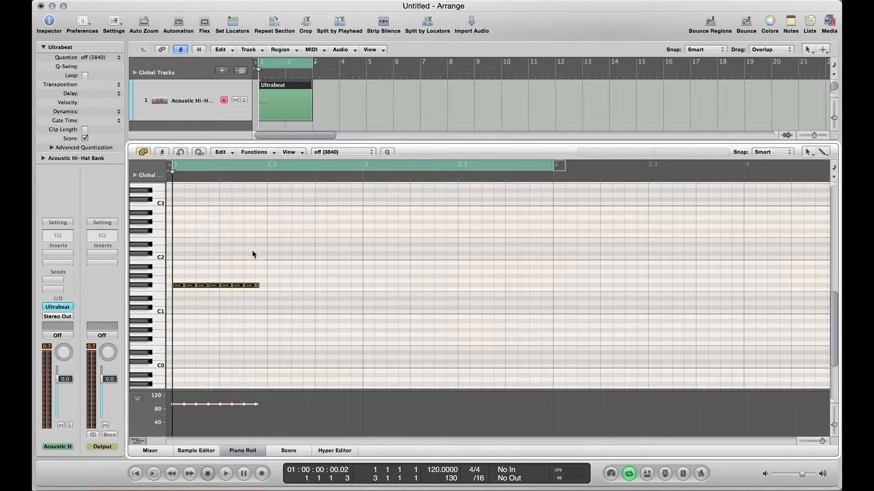
Delete all existing notes from the Ultrabeat region.
{"action": "left_click", "coordinate": [276, 287]}
{"action": "left_click", "coordinate": [254, 286]}
{"action": "left_click_drag", "start_coordinate": [225, 268], "coordinate": [171, 284]}
{"action": "key", "text": "Delete"}
{"action": "key", "text": "Delete"}
With the Pencil tool, draw eight consecutive sixteenth notes on E1 from the start of bar 1.
{"action": "left_click", "coordinate": [804, 154]}
{"action": "left_click", "coordinate": [788, 178]}
{"action": "left_click", "coordinate": [177, 294]}
{"action": "left_click", "coordinate": [189, 295]}
{"action": "left_click", "coordinate": [201, 295]}
{"action": "left_click", "coordinate": [213, 295]}
{"action": "left_click", "coordinate": [225, 295]}
{"action": "left_click", "coordinate": [236, 295]}
{"action": "left_click", "coordinate": [249, 294]}
{"action": "left_click", "coordinate": [260, 295]}
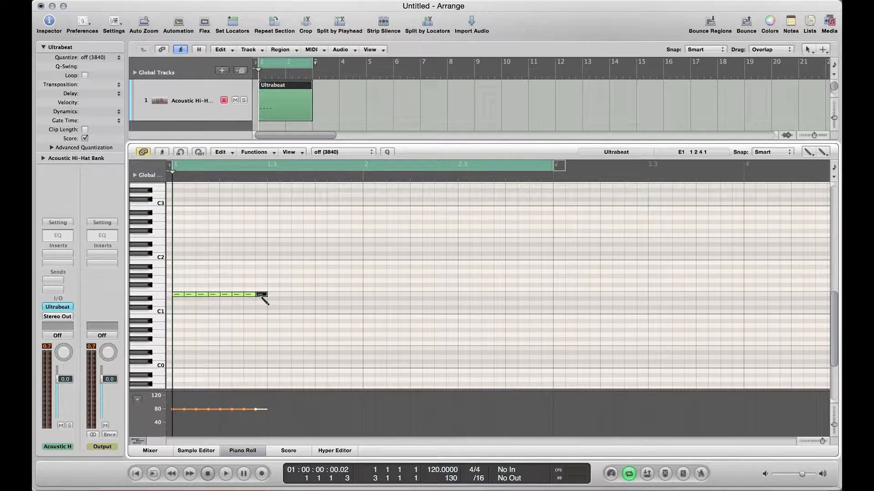
Copy the eight E1 notes repeatedly along the same pitch until both bars of the region are filled.
{"action": "key", "text": "Escape"}
{"action": "left_click", "coordinate": [289, 295]}
{"action": "mouse_move", "coordinate": [290, 286]}
{"action": "left_mouse_down"}
{"action": "mouse_move", "coordinate": [156, 305]}
{"action": "mouse_move", "coordinate": [288, 293]}
{"action": "mouse_move", "coordinate": [275, 293]}
{"action": "left_mouse_up"}
{"action": "left_click_drag", "start_coordinate": [365, 277], "coordinate": [368, 296]}
{"action": "left_click", "coordinate": [420, 286]}
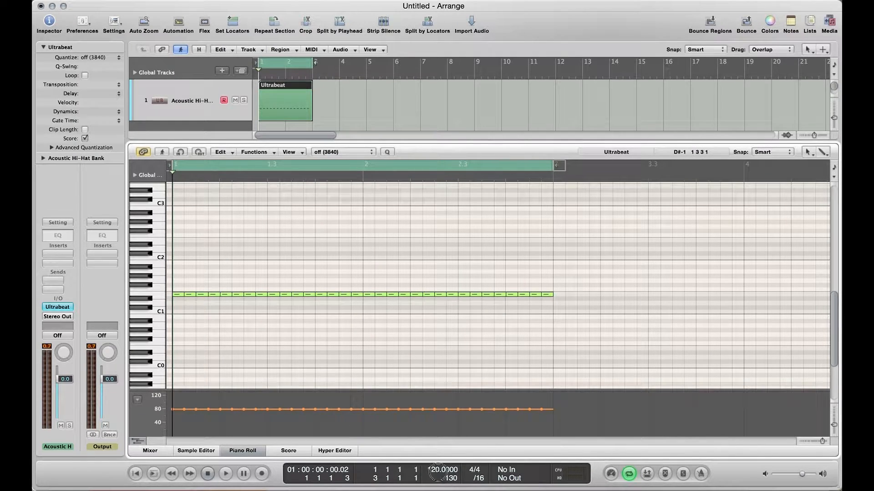
Set the project tempo to 70 BPM.
{"action": "double_click", "coordinate": [437, 473]}
{"action": "type", "text": "7"}
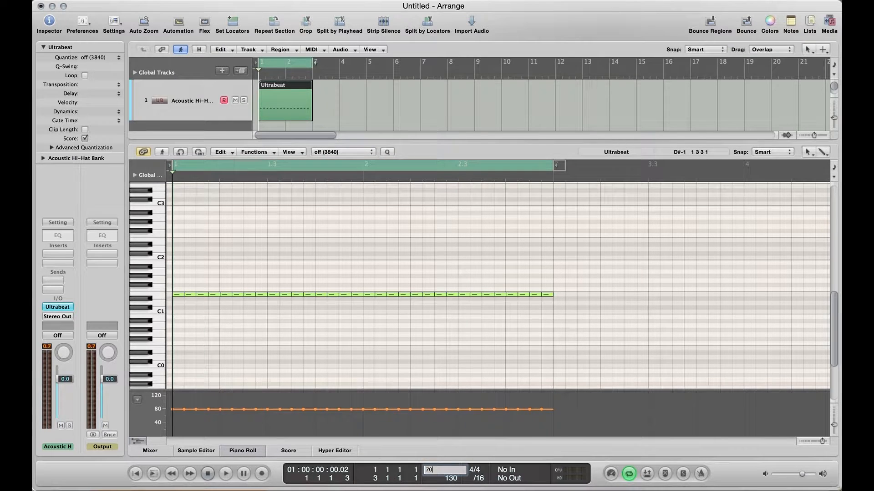
{"action": "type", "text": "0"}
{"action": "key", "text": "Return"}
Play back part of the hi-hat pattern to hear it at uniform velocity, and stop it.
{"action": "left_click", "coordinate": [368, 250]}
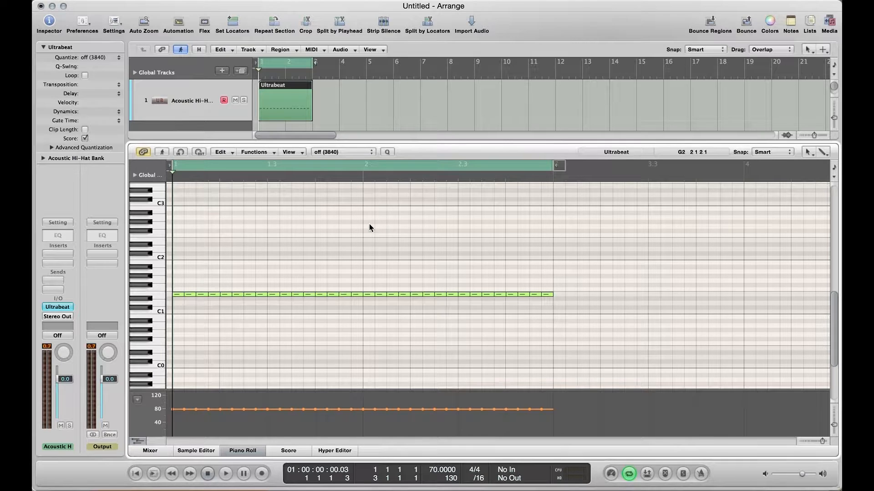
{"action": "key", "text": "space"}
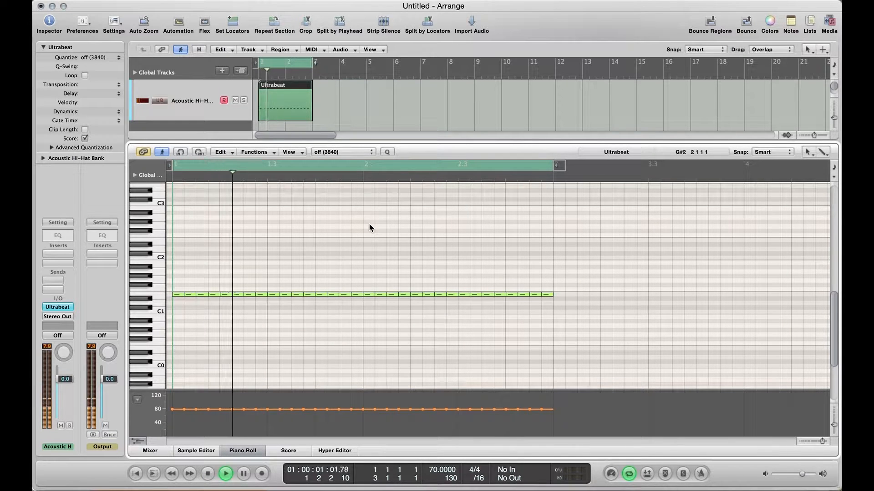
{"action": "key", "text": "space"}
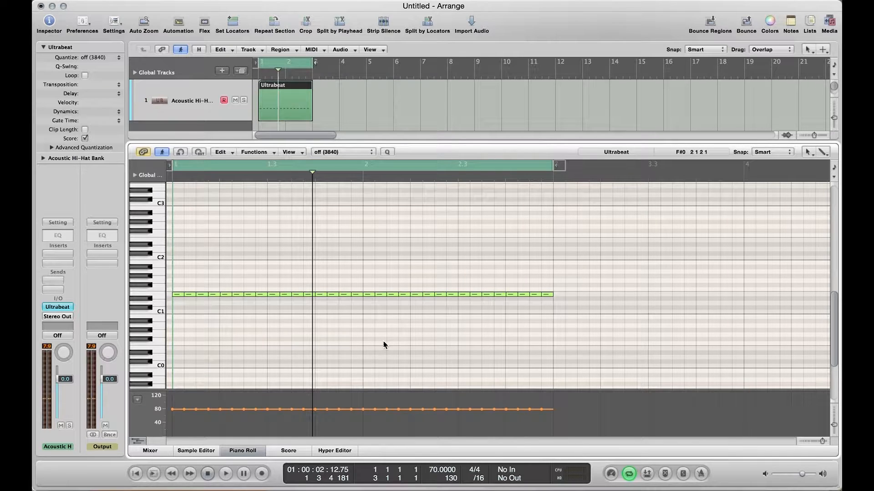
Open the Fixed Velocity transform for the hi-hat region and set its fixed velocity to 127.
{"action": "key", "text": "ctrl+Right"}
{"action": "key", "text": "ctrl+Left"}
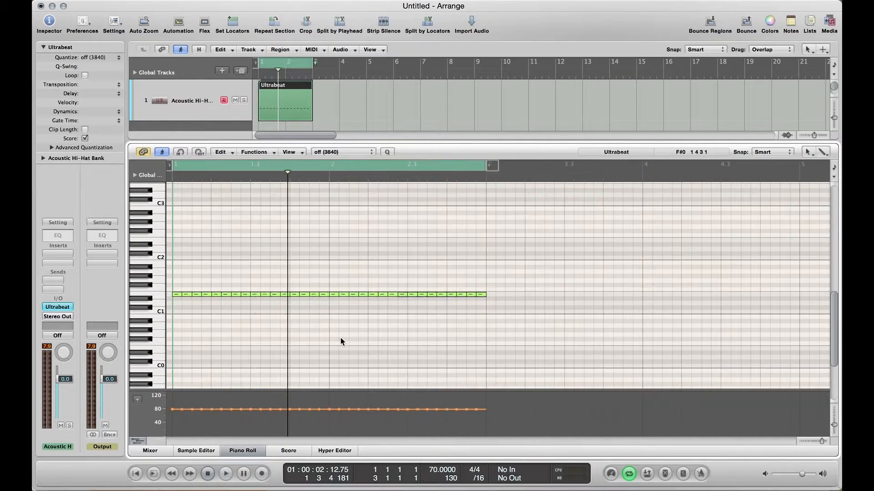
{"action": "key", "text": "ctrl+Right"}
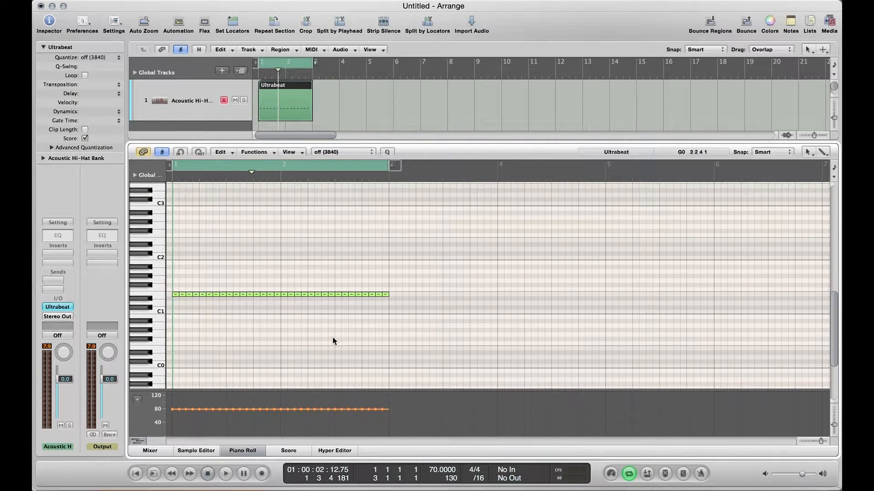
{"action": "key", "text": "ctrl+Right"}
{"action": "scroll", "coordinate": [271, 343], "scroll_direction": "up", "scroll_amount": 1}
{"action": "scroll", "coordinate": [271, 343], "scroll_direction": "down", "scroll_amount": 2}
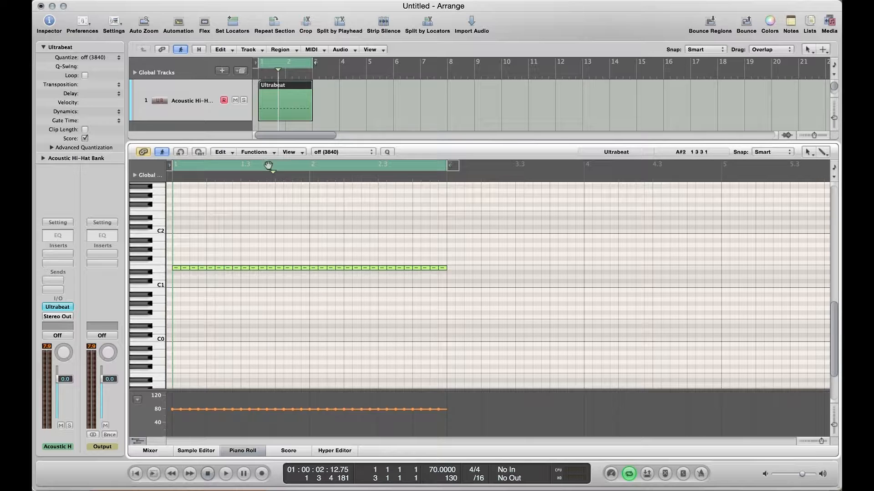
{"action": "left_click", "coordinate": [256, 152]}
{"action": "mouse_move", "coordinate": [266, 254]}
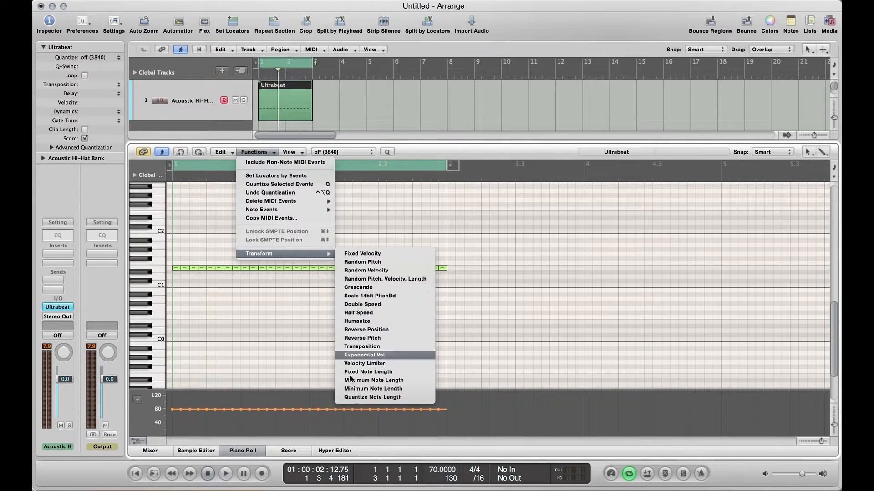
{"action": "left_click", "coordinate": [367, 254]}
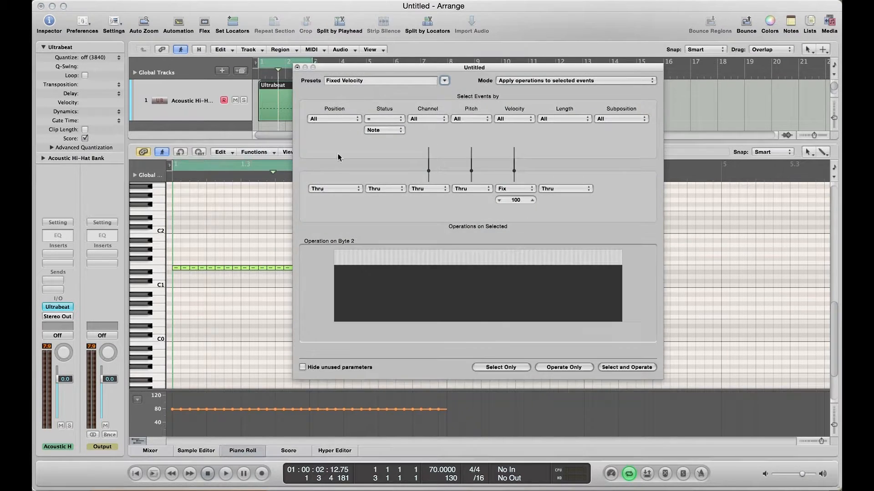
{"action": "left_click_drag", "start_coordinate": [468, 68], "coordinate": [492, 69]}
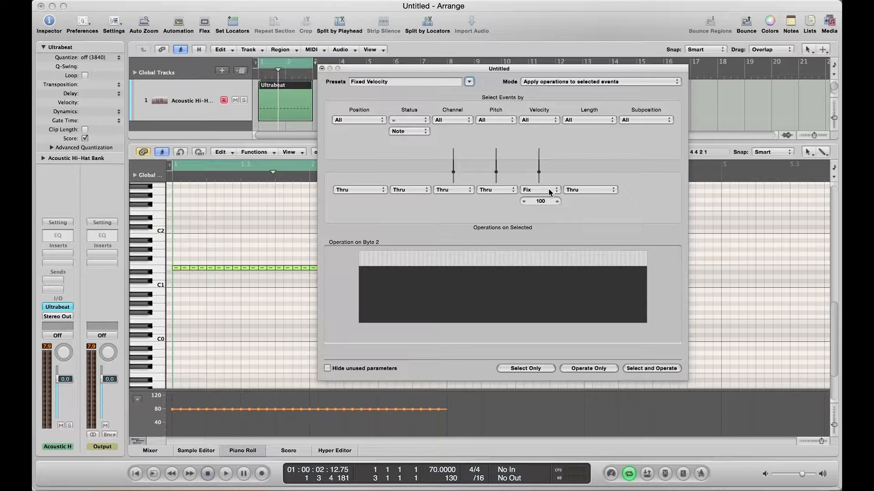
{"action": "left_click_drag", "start_coordinate": [536, 201], "coordinate": [537, 192]}
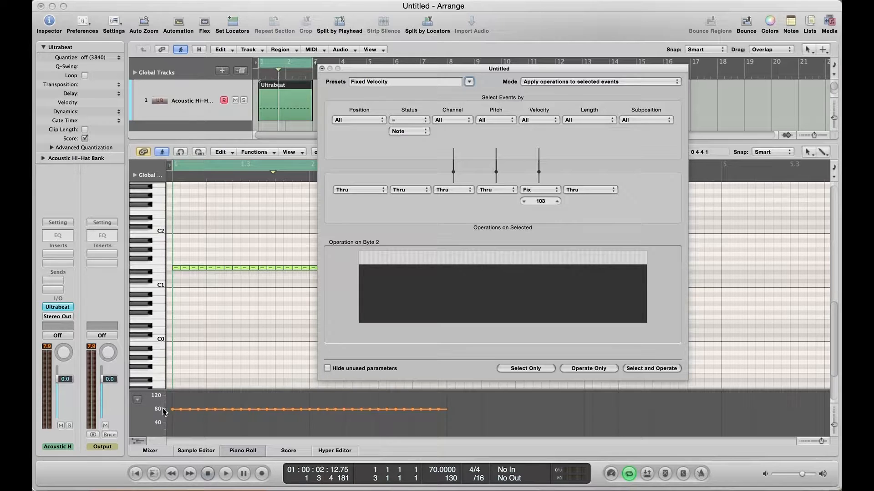
{"action": "mouse_move", "coordinate": [541, 206]}
{"action": "left_mouse_down"}
{"action": "mouse_move", "coordinate": [540, 193]}
{"action": "mouse_move", "coordinate": [543, 201]}
{"action": "left_mouse_up"}
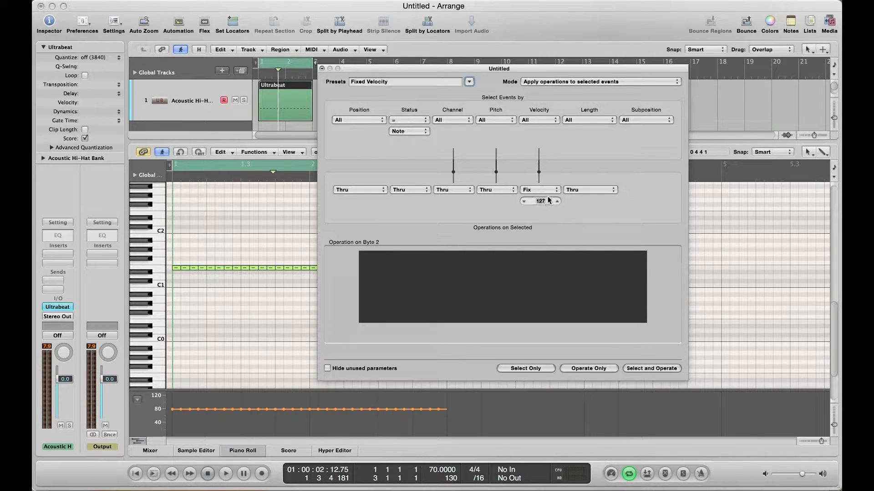
Select all the notes through the transform, apply the fixed velocity to them and close the transform window.
{"action": "left_click", "coordinate": [527, 369]}
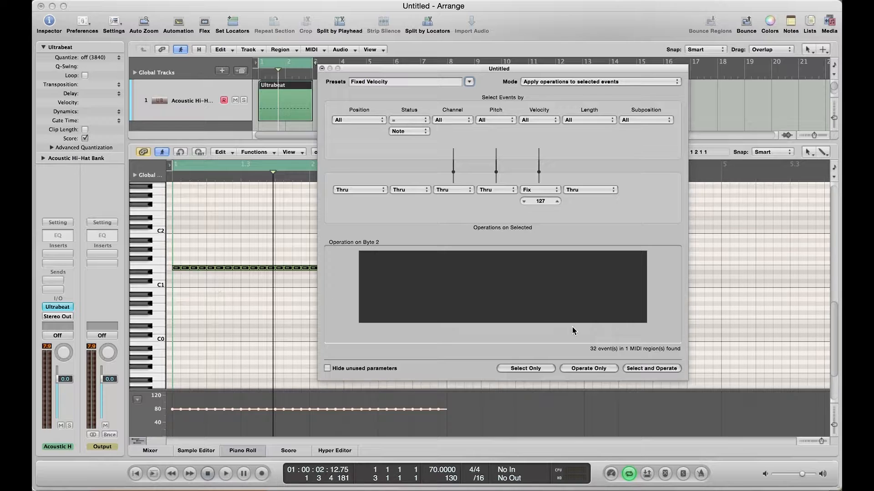
{"action": "left_click", "coordinate": [588, 369]}
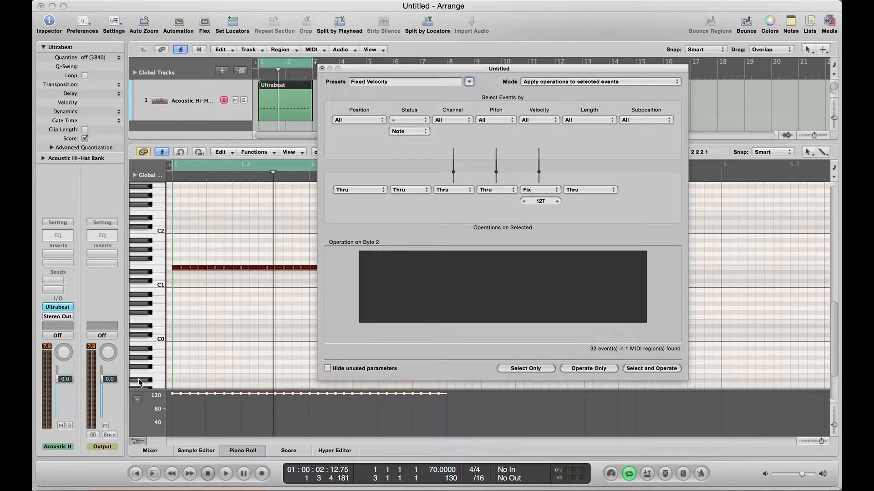
{"action": "left_click", "coordinate": [322, 68]}
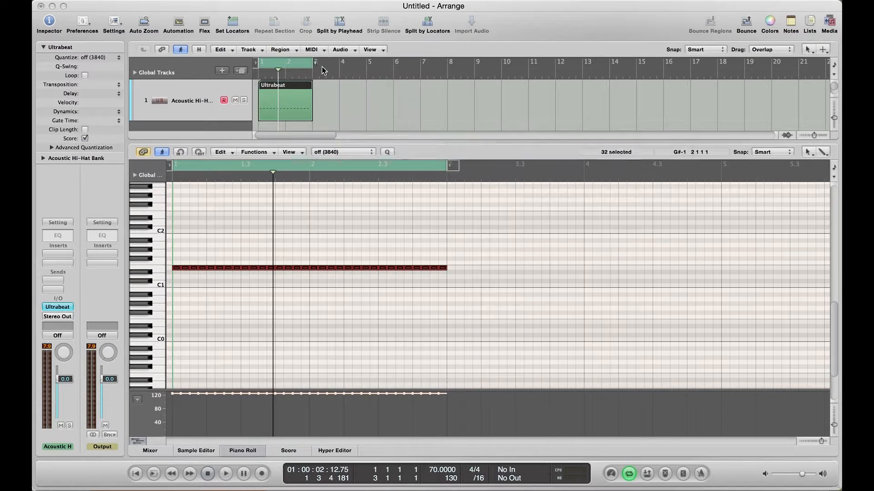
Apply the Random Velocity transform to the selected notes with a range of 127 to 40.
{"action": "left_click", "coordinate": [266, 153]}
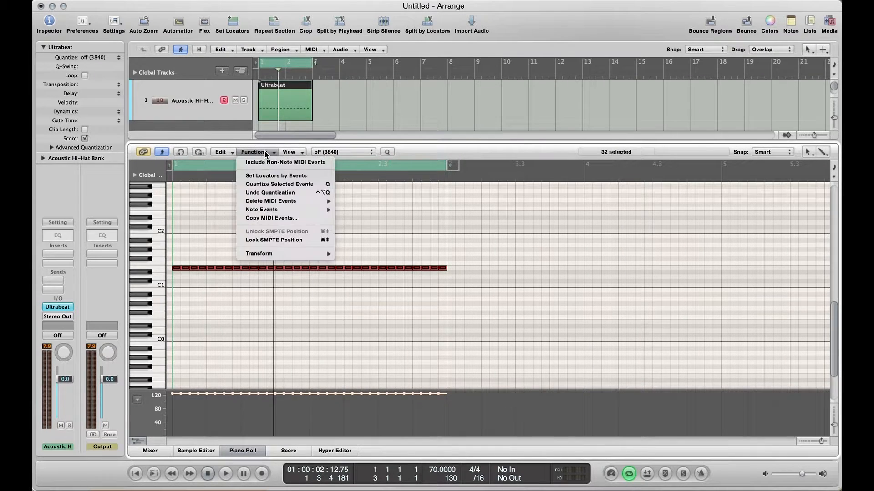
{"action": "mouse_move", "coordinate": [286, 254]}
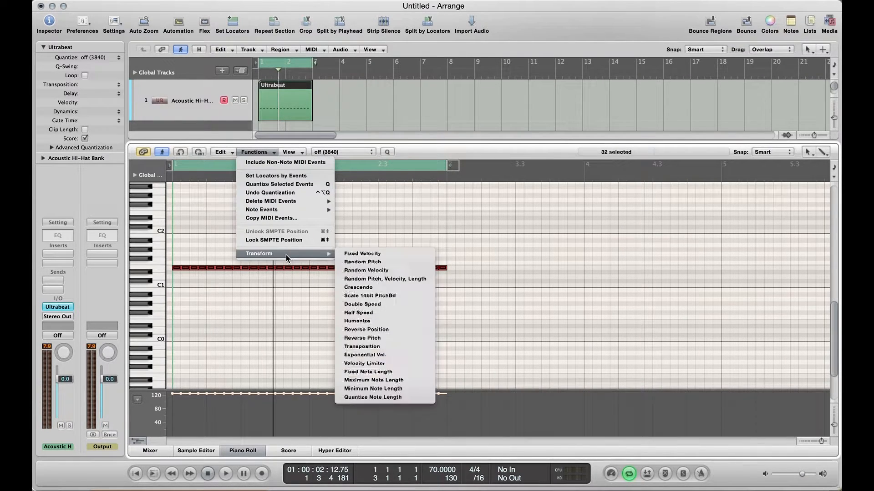
{"action": "left_click", "coordinate": [377, 272]}
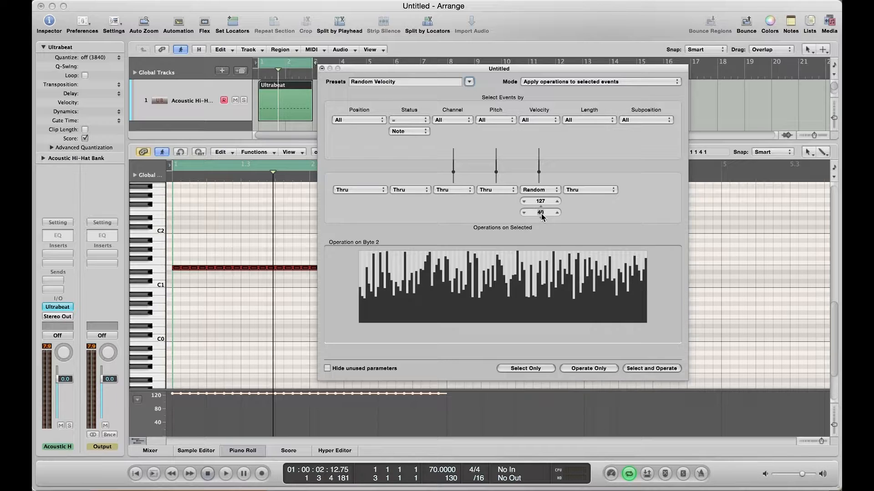
{"action": "left_click", "coordinate": [589, 369]}
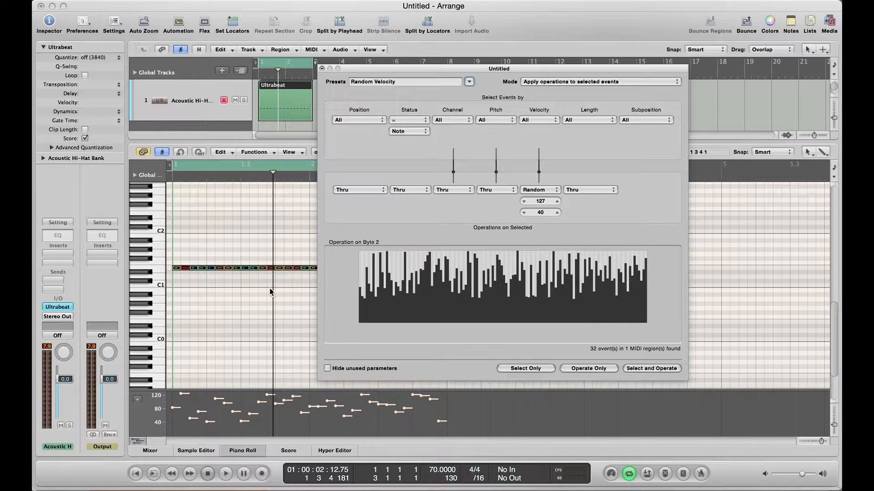
Reapply the random velocity operation several times to generate a different velocity variation.
{"action": "left_click", "coordinate": [587, 371]}
{"action": "left_click", "coordinate": [587, 371]}
{"action": "left_click", "coordinate": [587, 371]}
{"action": "left_click", "coordinate": [587, 371]}
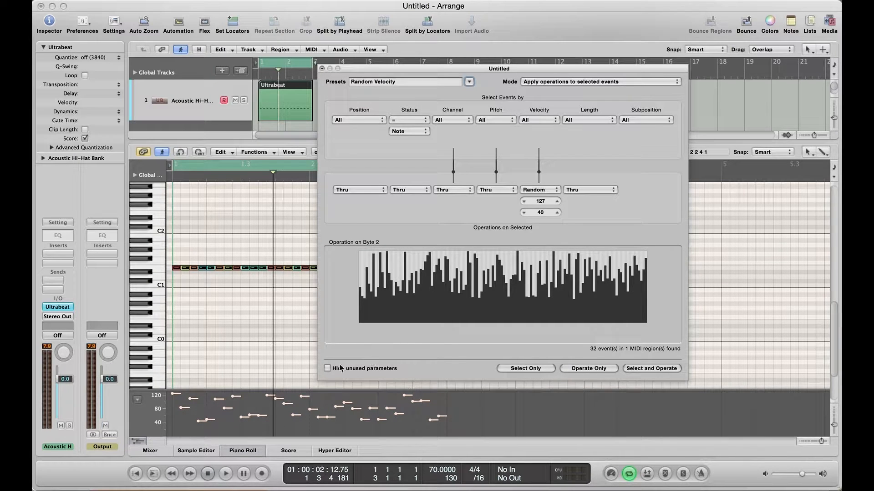
Deselect the notes, close the transform window, and play back the randomized hi-hat pattern.
{"action": "left_click", "coordinate": [289, 260]}
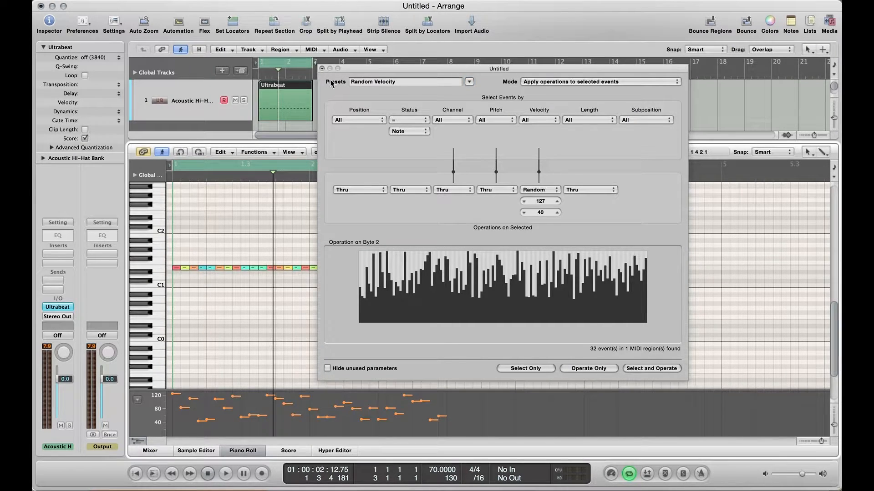
{"action": "left_click", "coordinate": [322, 68]}
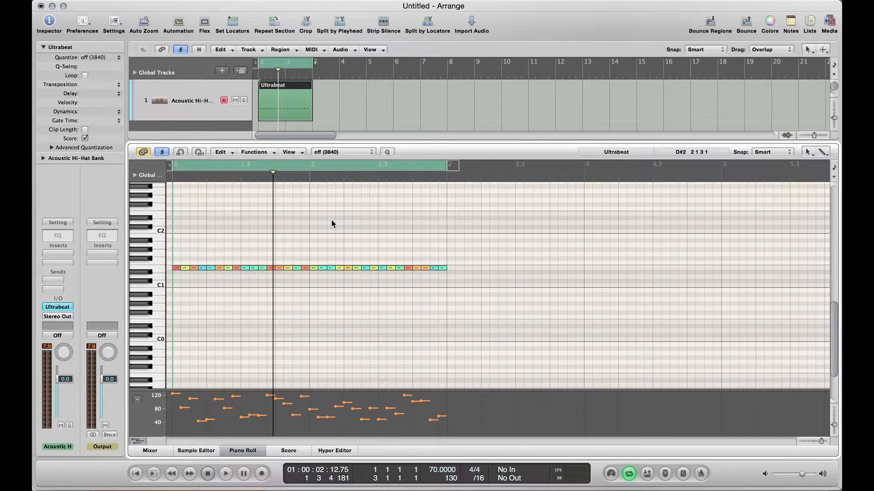
{"action": "key", "text": "space"}
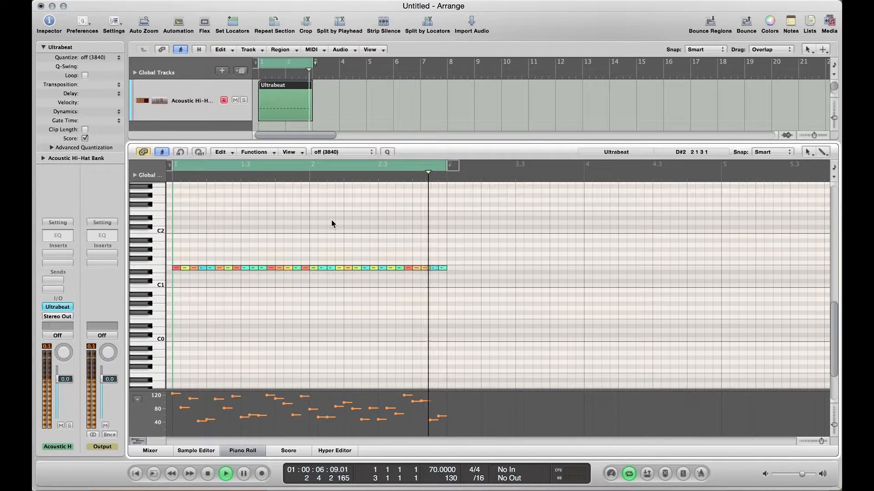
{"action": "key", "text": "space"}
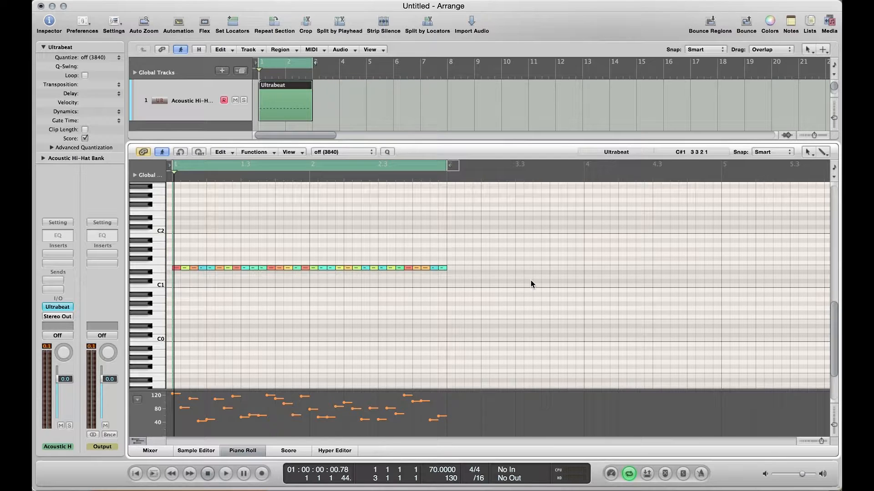
Open the Humanize transform for the hi-hat notes.
{"action": "left_click", "coordinate": [258, 152]}
{"action": "mouse_move", "coordinate": [266, 258]}
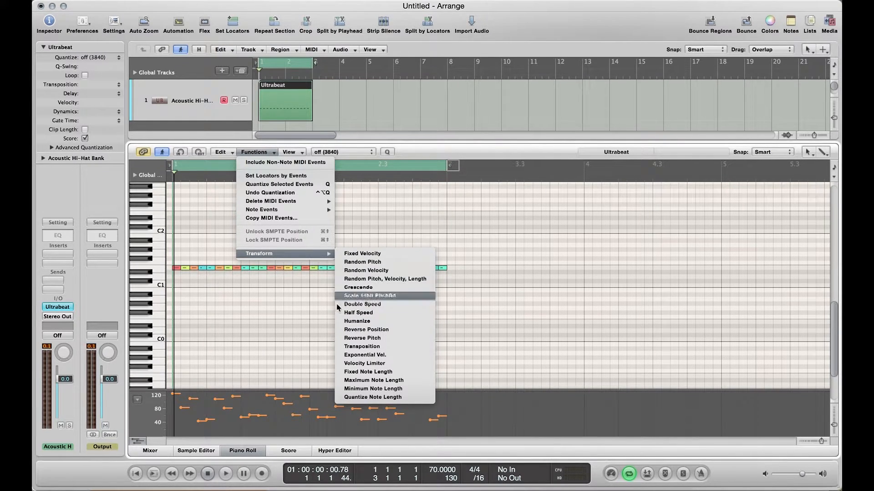
{"action": "left_click", "coordinate": [361, 321]}
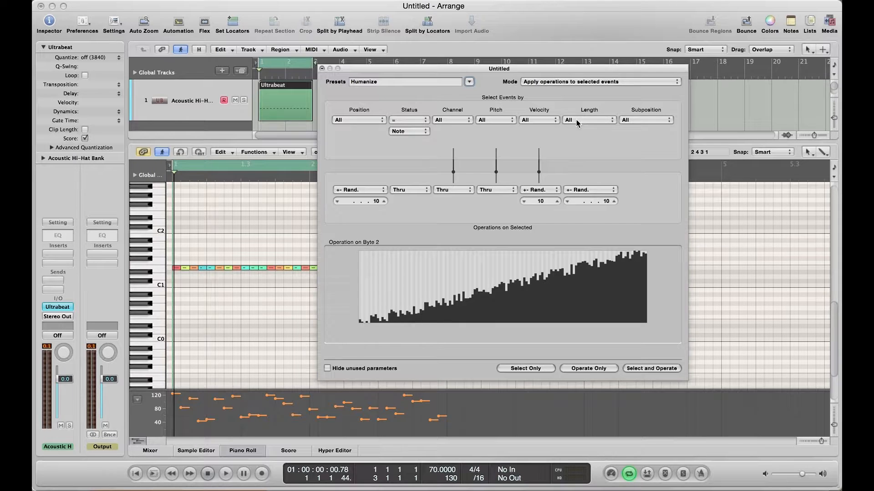
Examine the first hi-hat notes close up to see their exact positions against the grid.
{"action": "key", "text": "ctrl+Right"}
{"action": "key", "text": "ctrl+Right"}
{"action": "key", "text": "ctrl+Right"}
{"action": "key", "text": "ctrl+Right"}
{"action": "key", "text": "ctrl+Right"}
{"action": "key", "text": "ctrl+Right"}
{"action": "key", "text": "ctrl+Right"}
{"action": "key", "text": "ctrl+Right"}
{"action": "key", "text": "ctrl+Right"}
{"action": "key", "text": "ctrl+Right"}
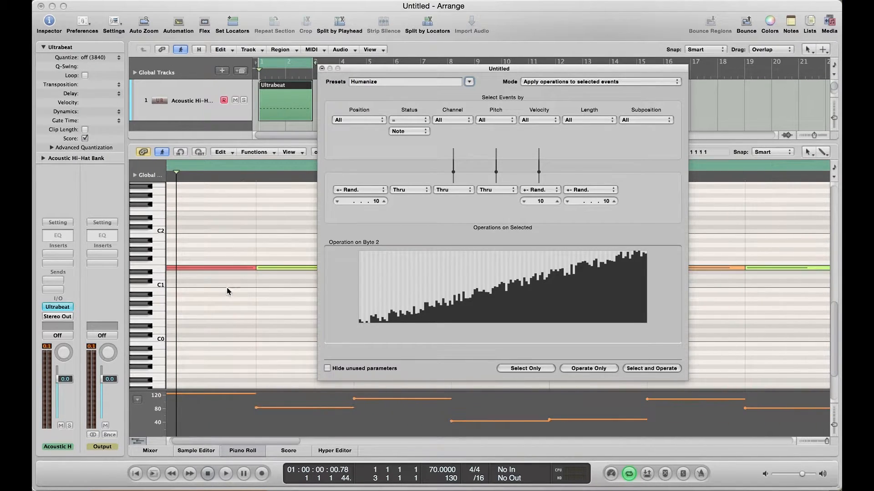
Set the Humanize length randomization to 20, select all the hi-hat notes, and apply the operation to them.
{"action": "scroll", "coordinate": [752, 273], "scroll_direction": "right", "scroll_amount": 5}
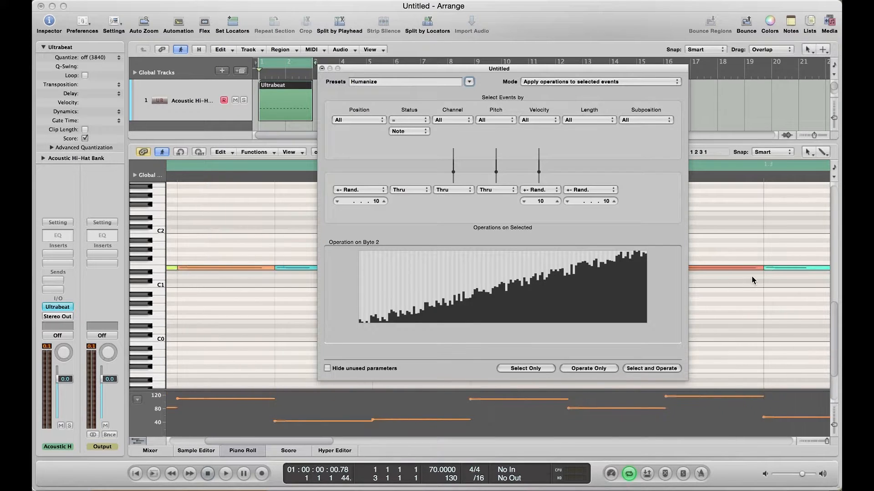
{"action": "left_click_drag", "start_coordinate": [571, 73], "coordinate": [736, 82]}
{"action": "key", "text": "ctrl+Left"}
{"action": "scroll", "coordinate": [389, 296], "scroll_direction": "right", "scroll_amount": 6}
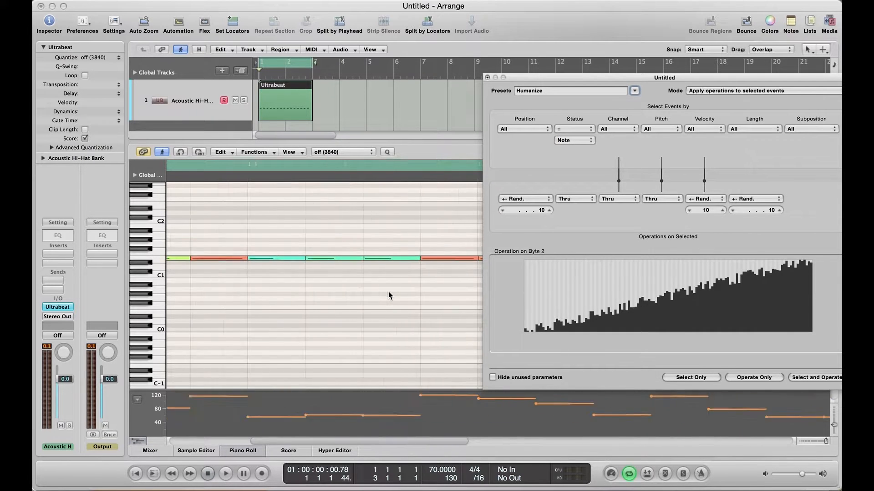
{"action": "scroll", "coordinate": [389, 294], "scroll_direction": "down", "scroll_amount": 1}
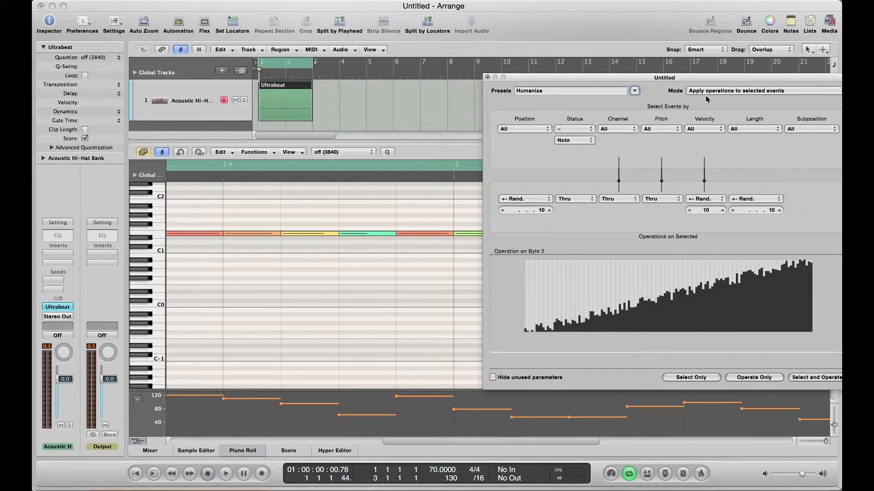
{"action": "left_click_drag", "start_coordinate": [686, 80], "coordinate": [472, 57]}
{"action": "left_click_drag", "start_coordinate": [557, 187], "coordinate": [560, 191]}
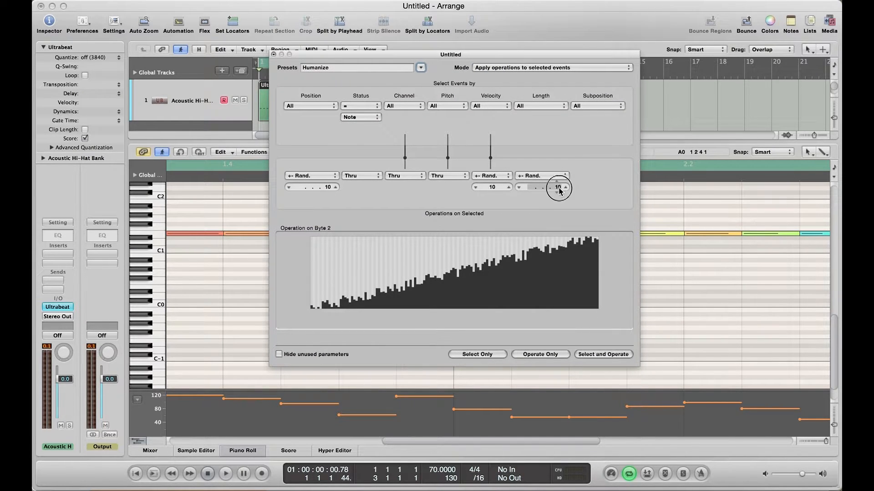
{"action": "left_click_drag", "start_coordinate": [558, 188], "coordinate": [552, 203]}
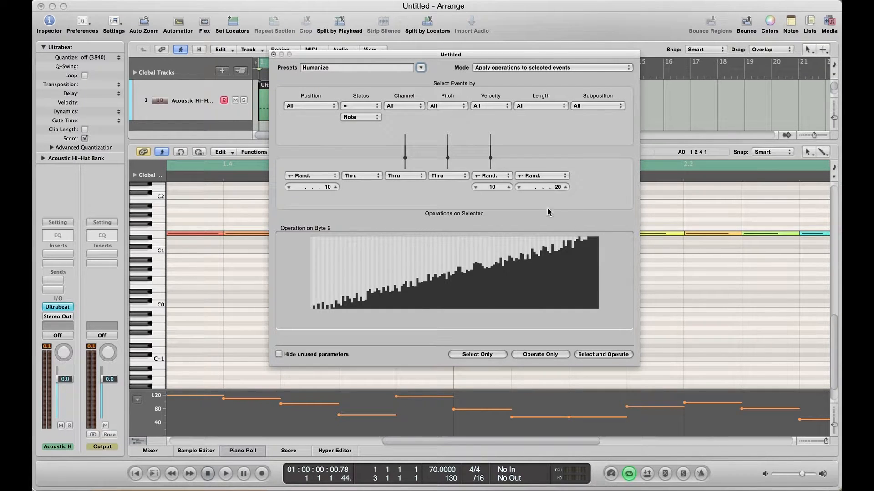
{"action": "left_click_drag", "start_coordinate": [418, 54], "coordinate": [333, 23]}
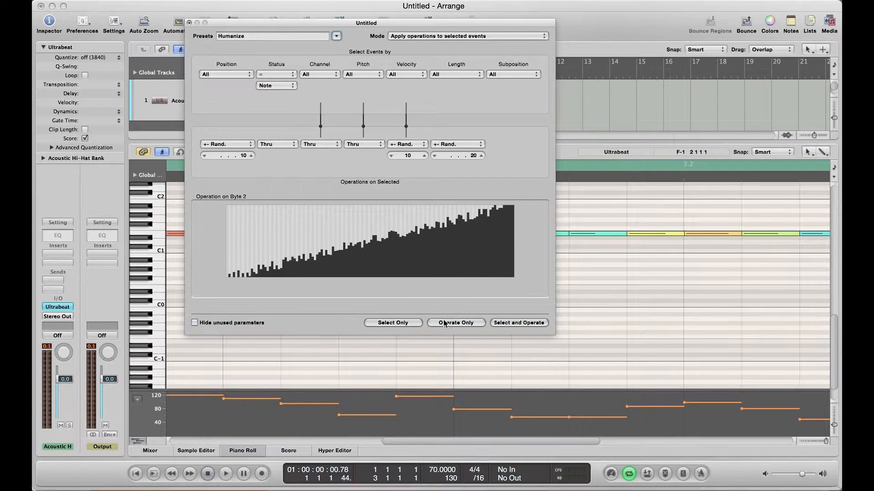
{"action": "left_click", "coordinate": [401, 324]}
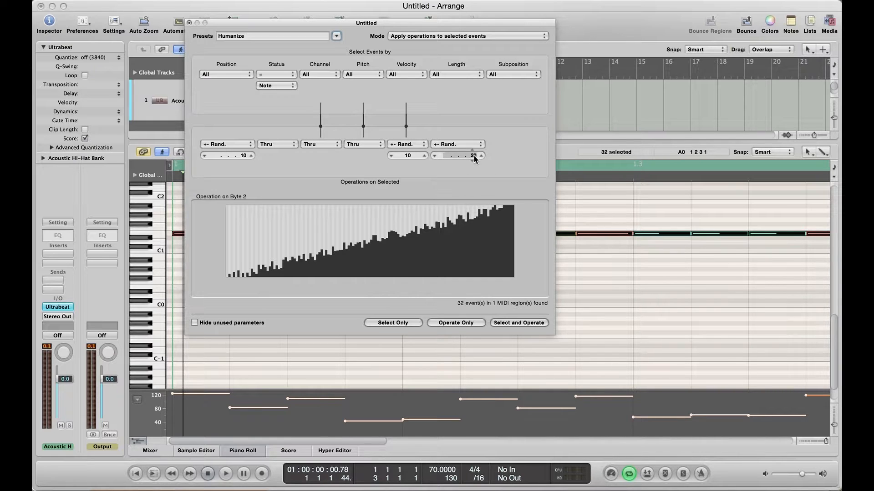
{"action": "left_click", "coordinate": [459, 323]}
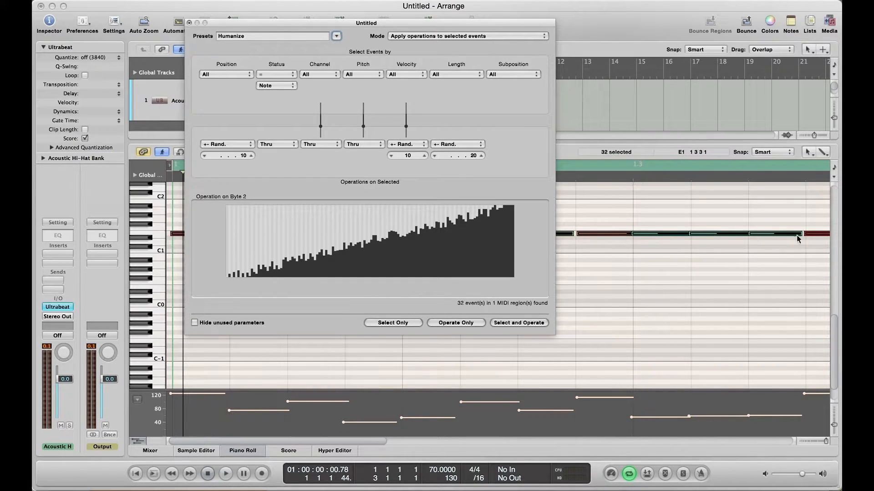
Close the transform window and examine the start positions and lengths of the humanized notes against the grid.
{"action": "key", "text": "super+Left"}
{"action": "key", "text": "super+Left"}
{"action": "key", "text": "super+Left"}
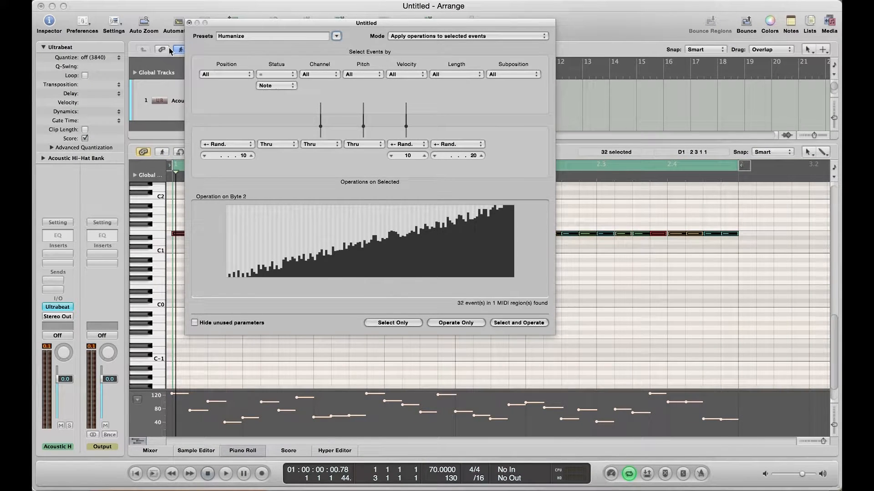
{"action": "left_click", "coordinate": [190, 23]}
{"action": "key", "text": "super+Right"}
{"action": "key", "text": "super+Right"}
{"action": "key", "text": "super+Right"}
{"action": "key", "text": "super+Right"}
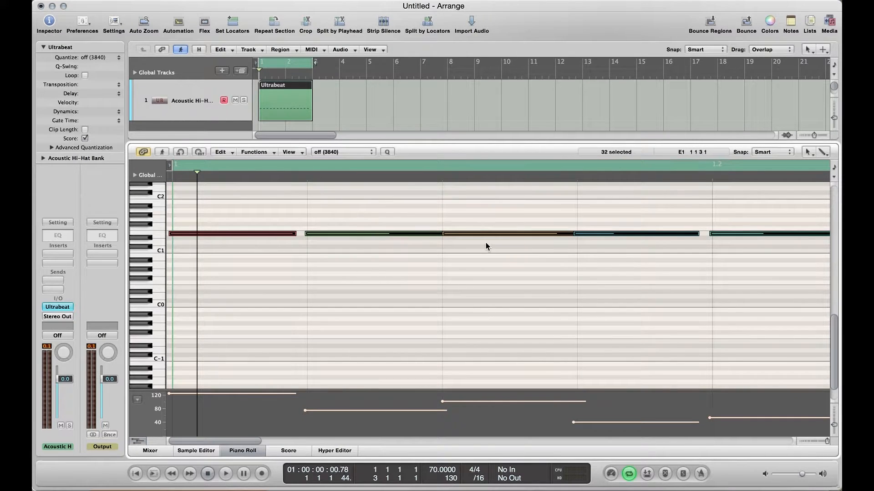
{"action": "key", "text": "super+Left"}
{"action": "key", "text": "super+Left"}
{"action": "key", "text": "super+Left"}
{"action": "key", "text": "super+Left"}
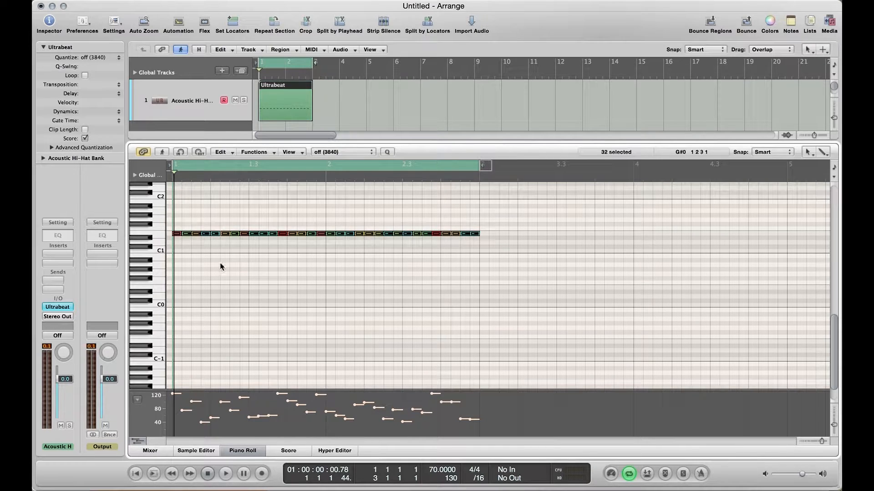
Apply the Fixed Velocity transform at 100 to the selected hi-hat notes and close the transform window.
{"action": "left_click", "coordinate": [252, 152]}
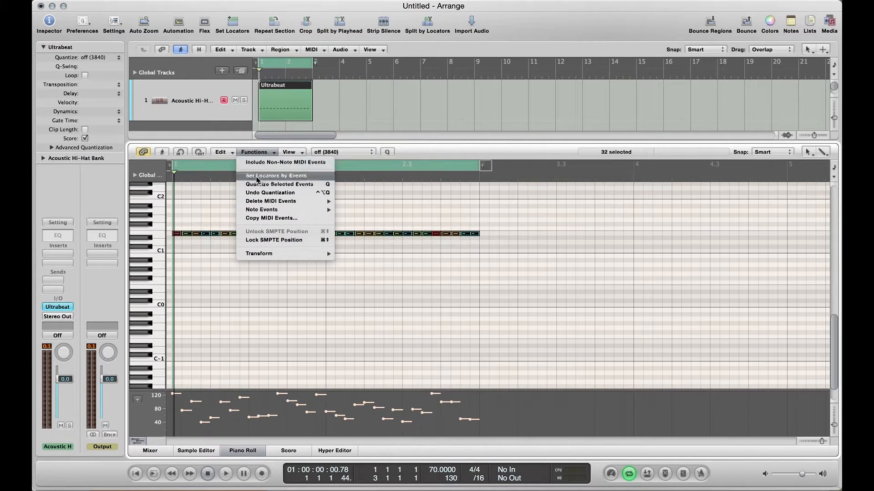
{"action": "left_click", "coordinate": [358, 260]}
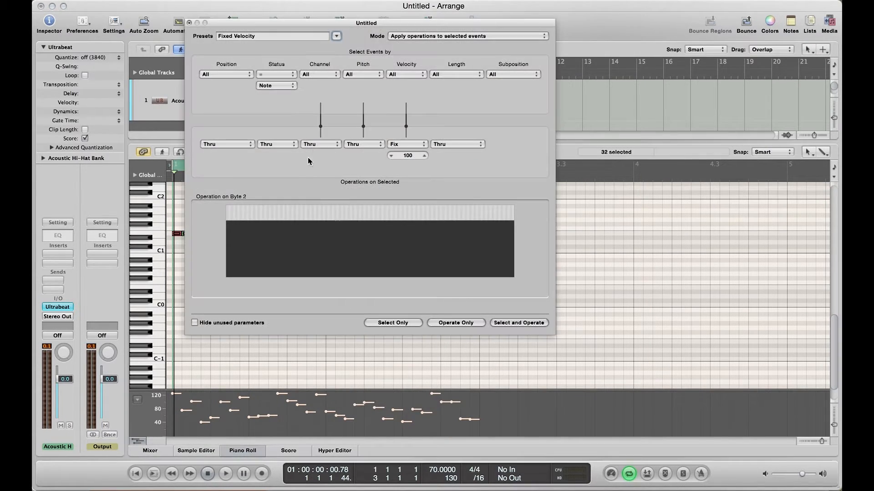
{"action": "left_click", "coordinate": [435, 324]}
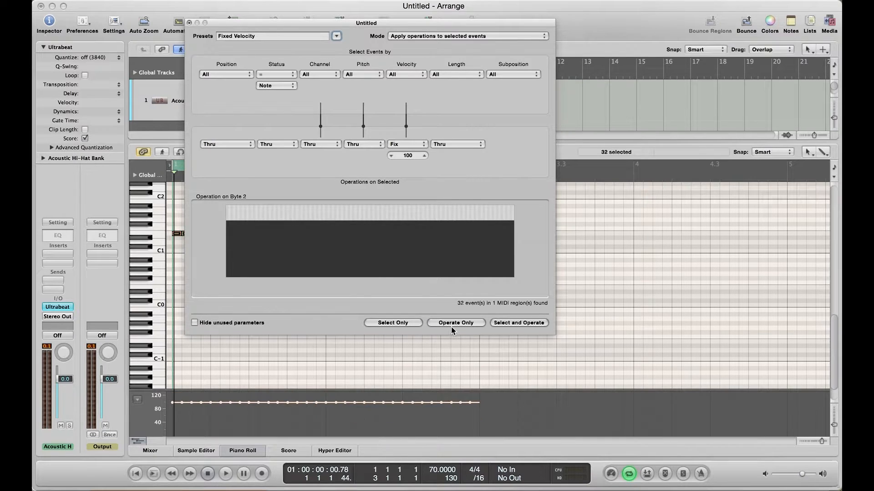
{"action": "left_click", "coordinate": [189, 23]}
Apply the Humanize transform to the selected notes with position, velocity and length randomization of 10.
{"action": "left_click", "coordinate": [264, 153]}
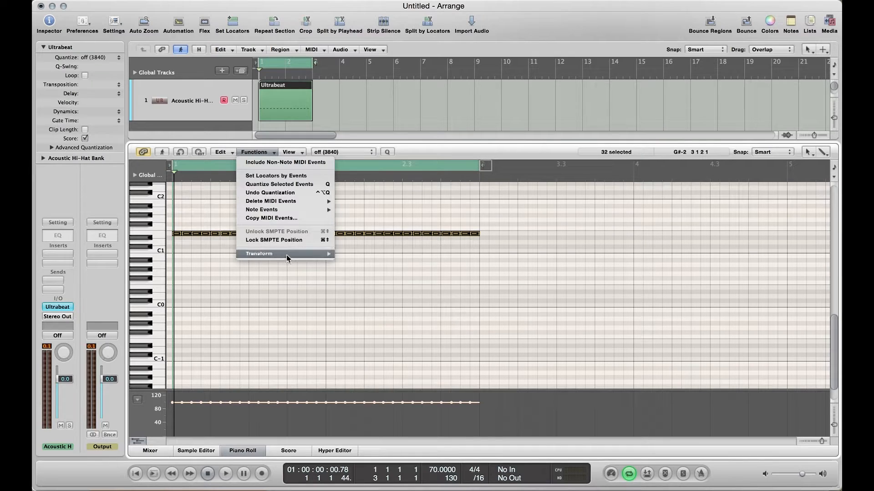
{"action": "mouse_move", "coordinate": [287, 256]}
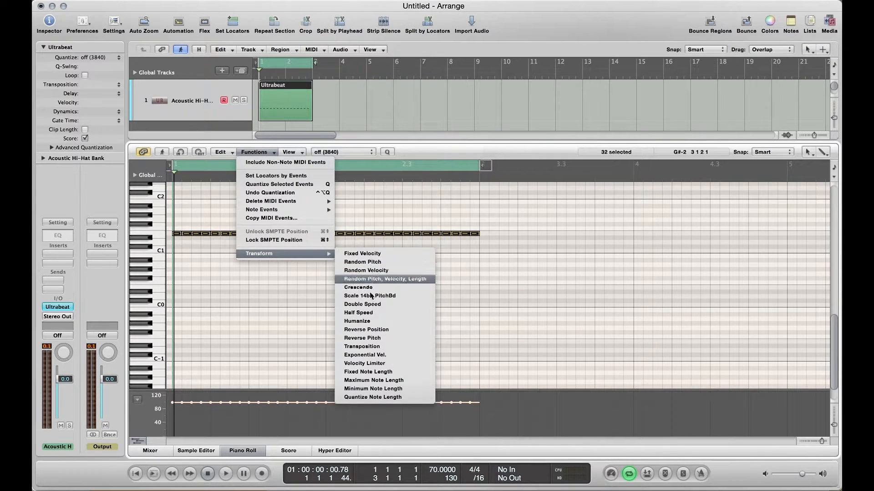
{"action": "left_click", "coordinate": [367, 321]}
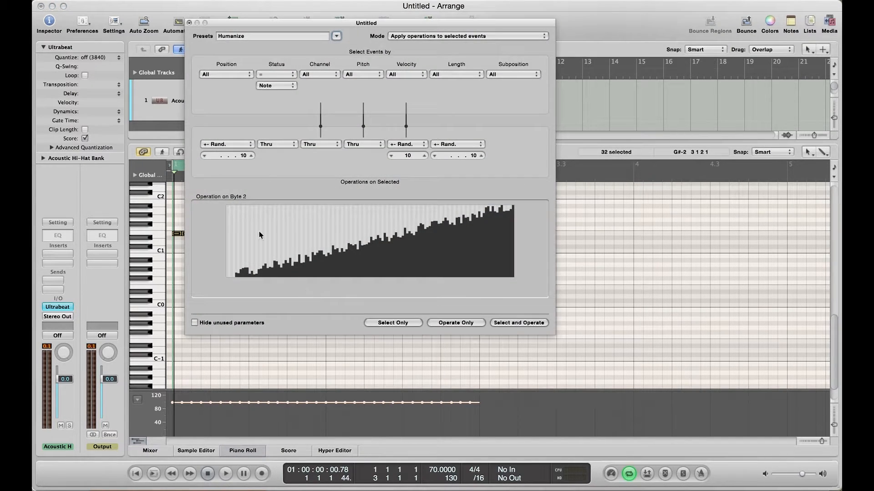
{"action": "left_click_drag", "start_coordinate": [261, 25], "coordinate": [599, 107]}
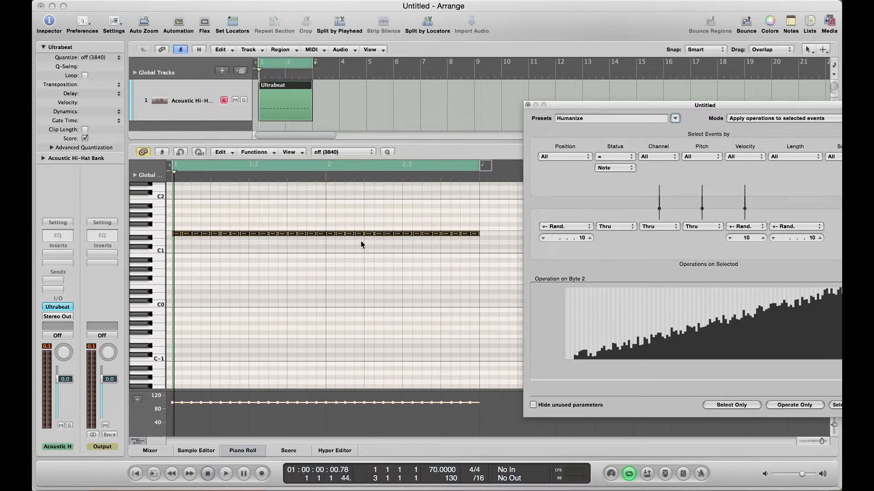
{"action": "left_click", "coordinate": [773, 407]}
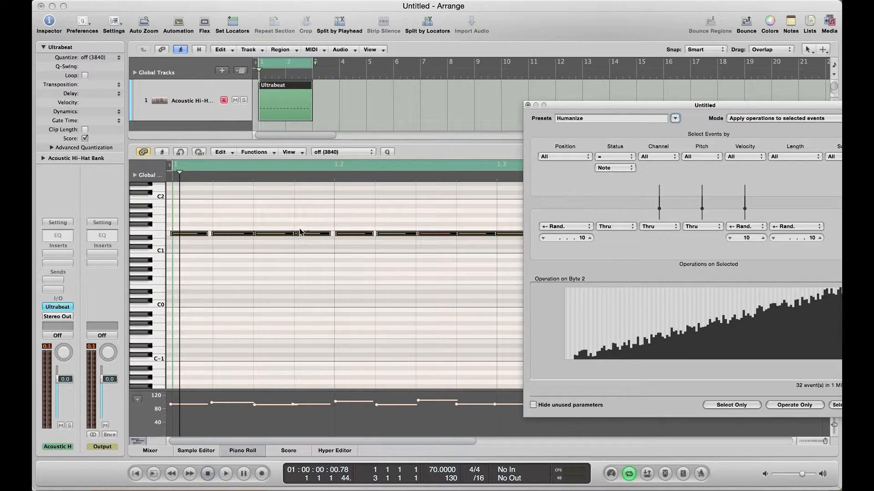
Play back the whole humanized hi-hat pattern.
{"action": "key", "text": "ctrl+Left"}
{"action": "key", "text": "ctrl+Left"}
{"action": "key", "text": "ctrl+Left"}
{"action": "key", "text": "ctrl+Left"}
{"action": "key", "text": "ctrl+Left"}
{"action": "key", "text": "space"}
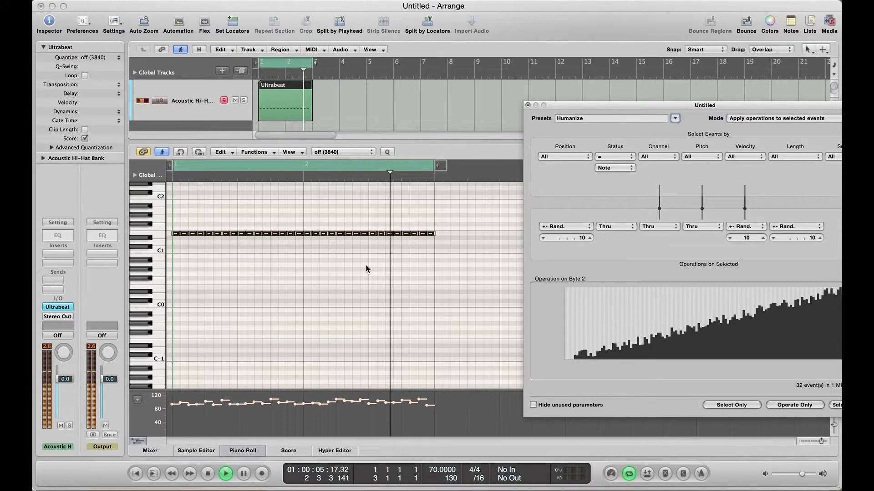
{"action": "key", "text": "space"}
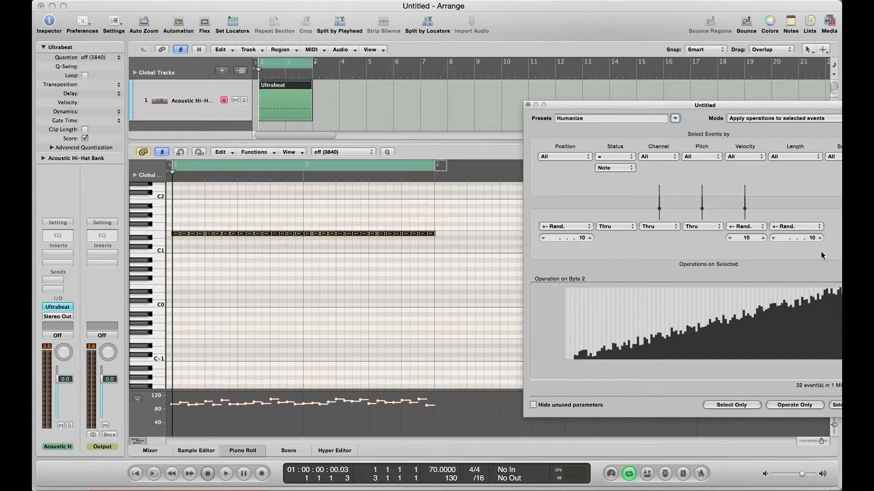
Apply Humanize again with velocity randomization at 35 and length at 1, and play back the pattern.
{"action": "left_click", "coordinate": [747, 239]}
{"action": "mouse_move", "coordinate": [746, 239]}
{"action": "left_mouse_down"}
{"action": "mouse_move", "coordinate": [746, 216]}
{"action": "mouse_move", "coordinate": [746, 227]}
{"action": "left_mouse_up"}
{"action": "left_click_drag", "start_coordinate": [810, 238], "coordinate": [810, 248]}
{"action": "left_click", "coordinate": [785, 405]}
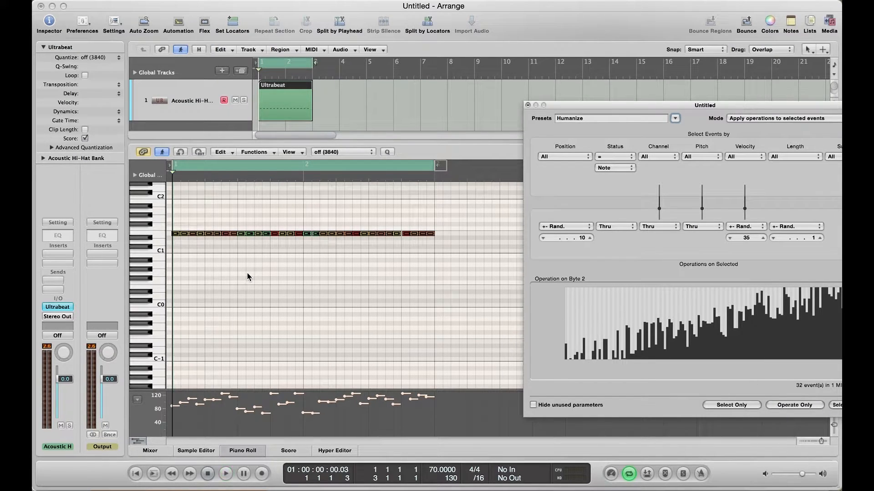
{"action": "key", "text": "space"}
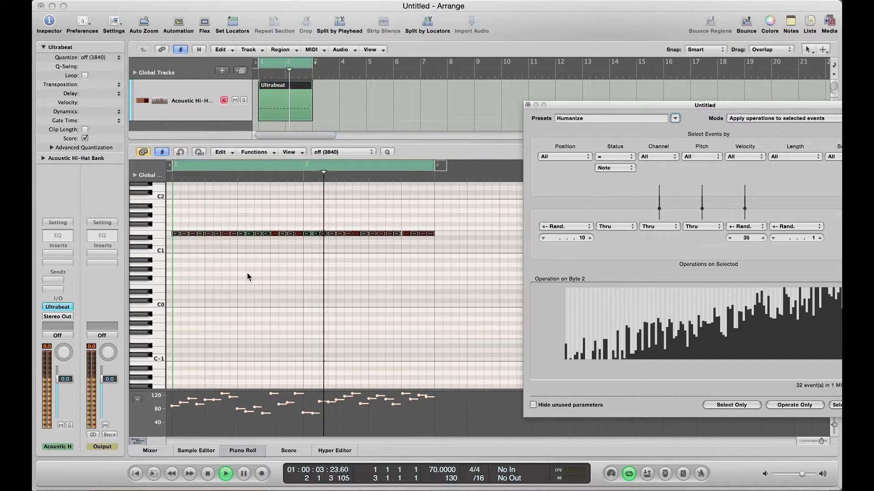
{"action": "key", "text": "space"}
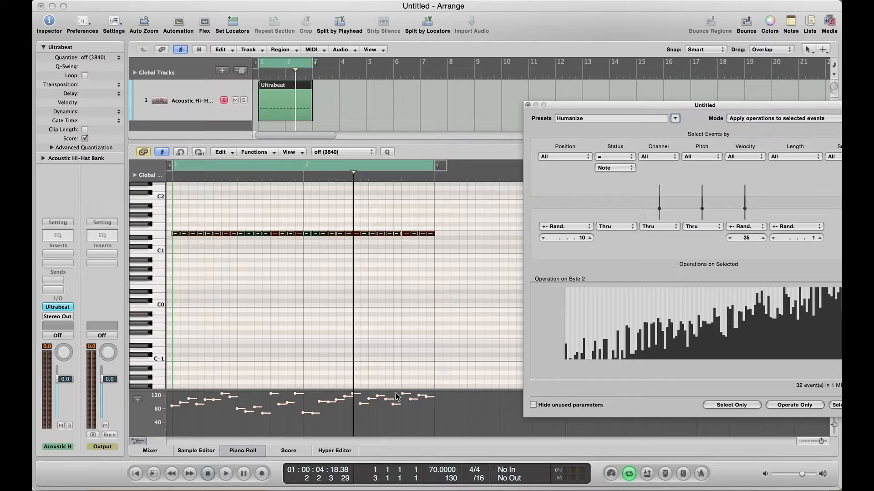
Apply the Double Speed transform preset to the selected hi-hat notes and play back the result.
{"action": "left_click_drag", "start_coordinate": [586, 107], "coordinate": [387, 74]}
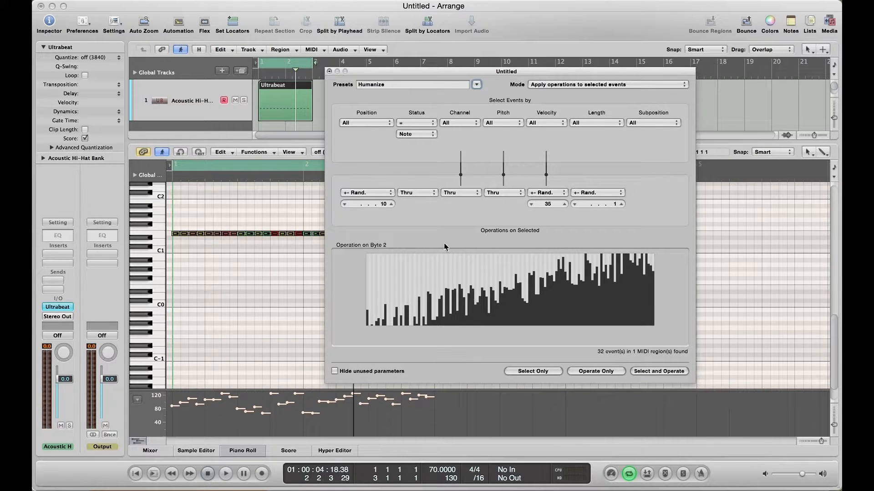
{"action": "left_click", "coordinate": [476, 84]}
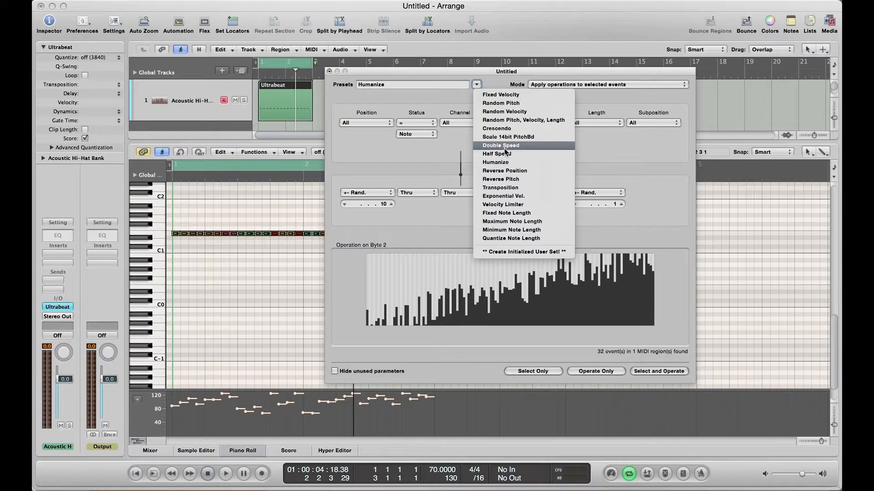
{"action": "left_click_drag", "start_coordinate": [448, 73], "coordinate": [567, 89]}
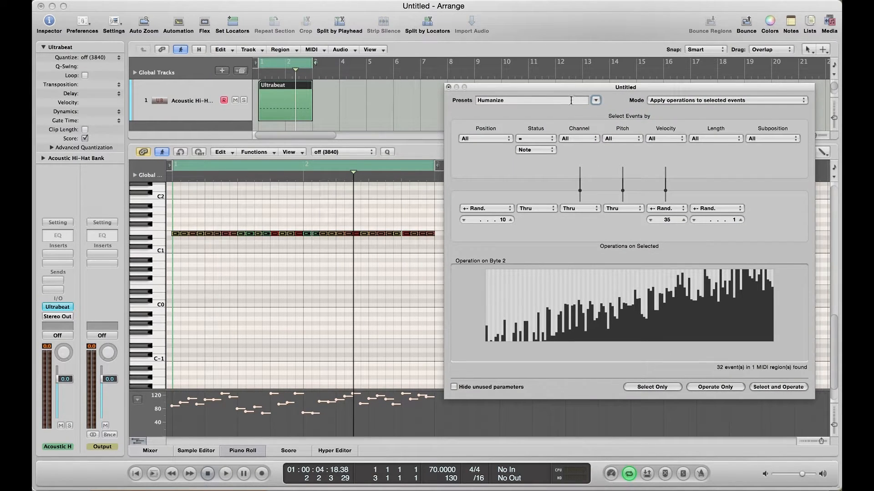
{"action": "left_click", "coordinate": [595, 100]}
{"action": "left_click", "coordinate": [622, 161]}
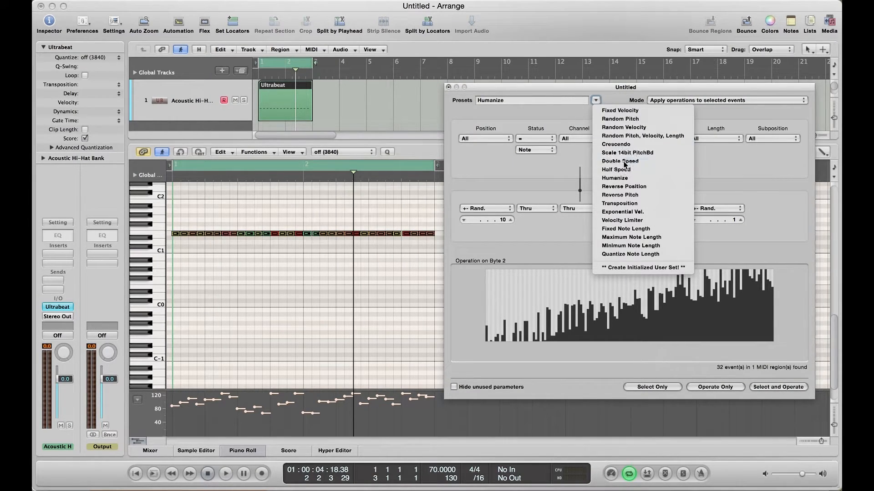
{"action": "left_click", "coordinate": [706, 288]}
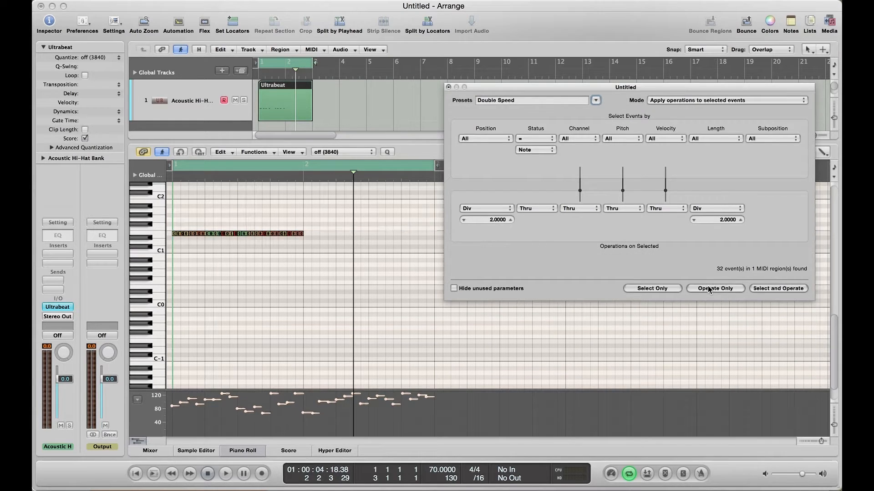
{"action": "key", "text": "space"}
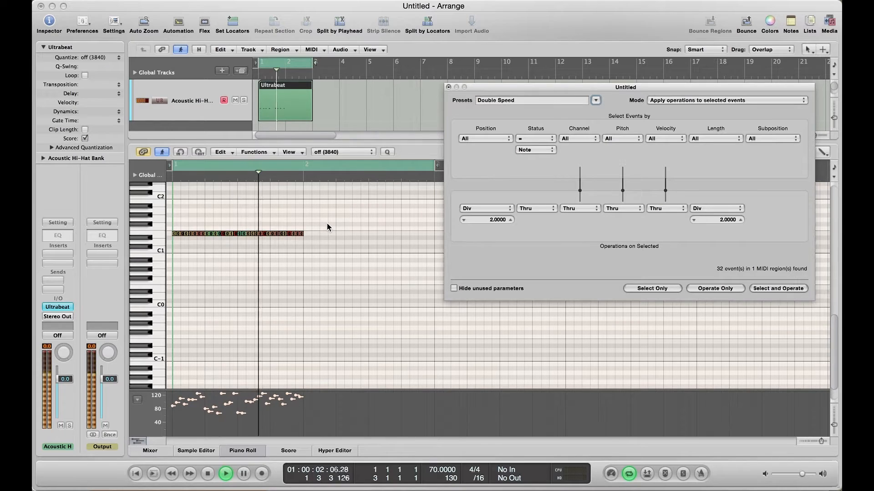
{"action": "key", "text": "space"}
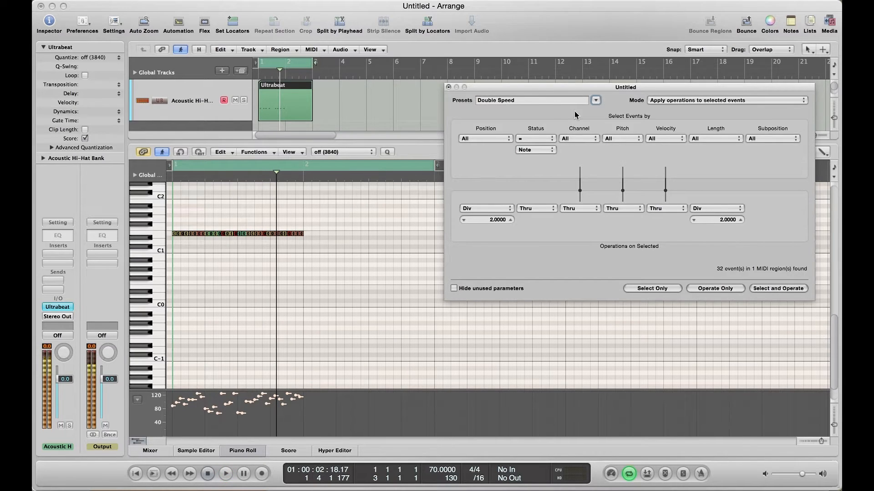
Apply the Half Speed transform preset to the selected hi-hat notes twice, keeping the notes in view.
{"action": "left_click", "coordinate": [595, 101]}
{"action": "left_click", "coordinate": [614, 171]}
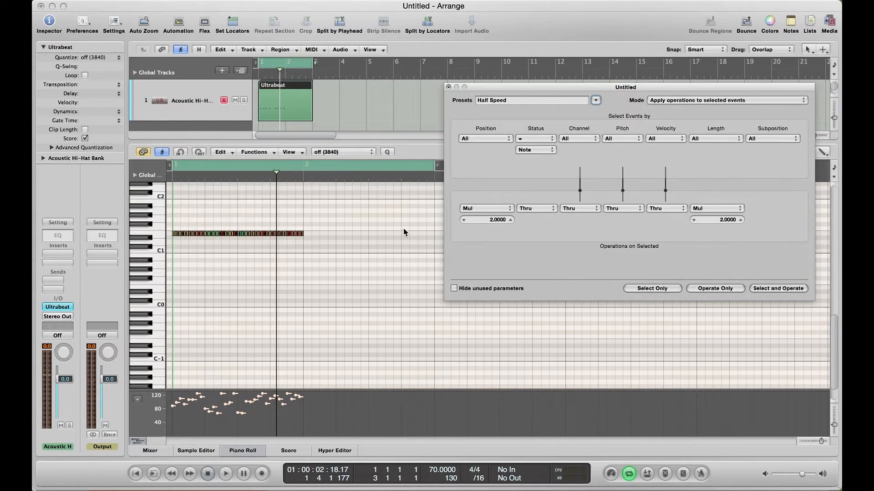
{"action": "left_click", "coordinate": [715, 288]}
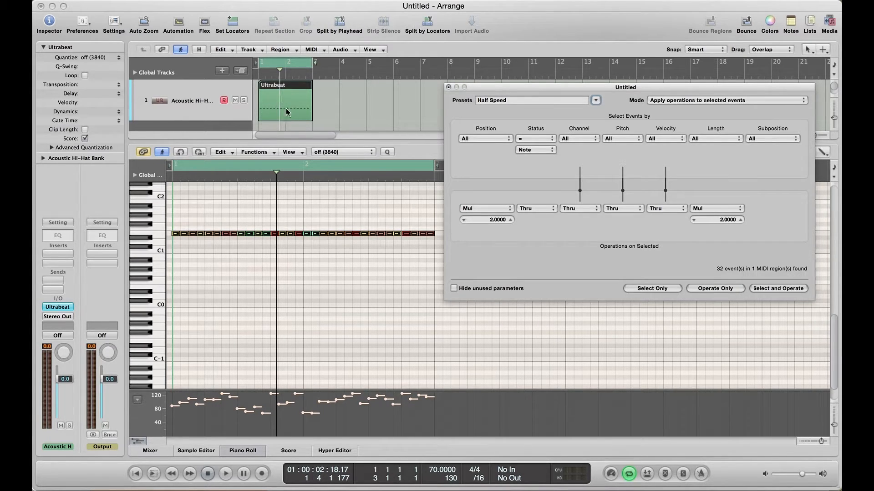
{"action": "left_click_drag", "start_coordinate": [496, 91], "coordinate": [264, 269]}
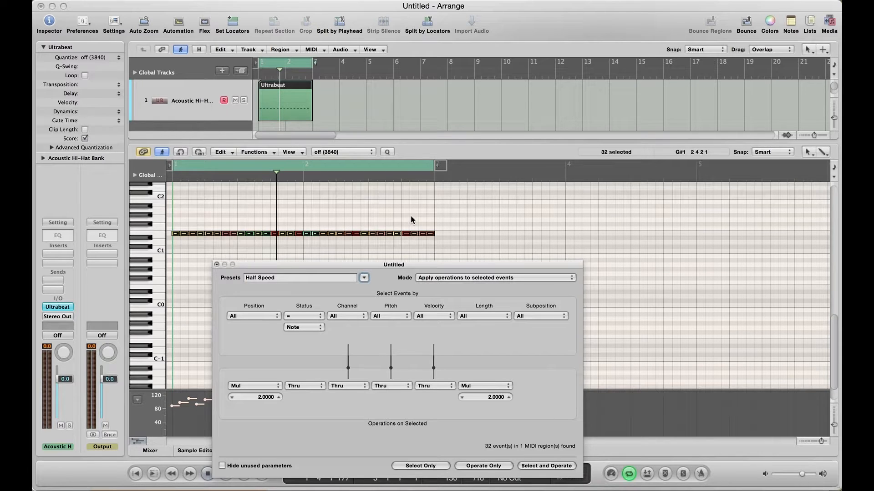
{"action": "left_click", "coordinate": [482, 466]}
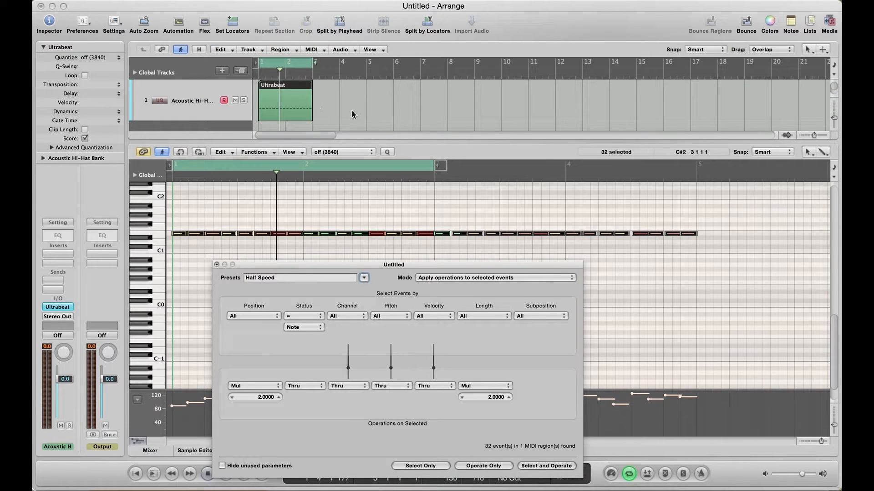
Extend the Ultrabeat region and the cycle range to bar 5 so they cover all the hi-hat notes.
{"action": "left_click", "coordinate": [550, 216]}
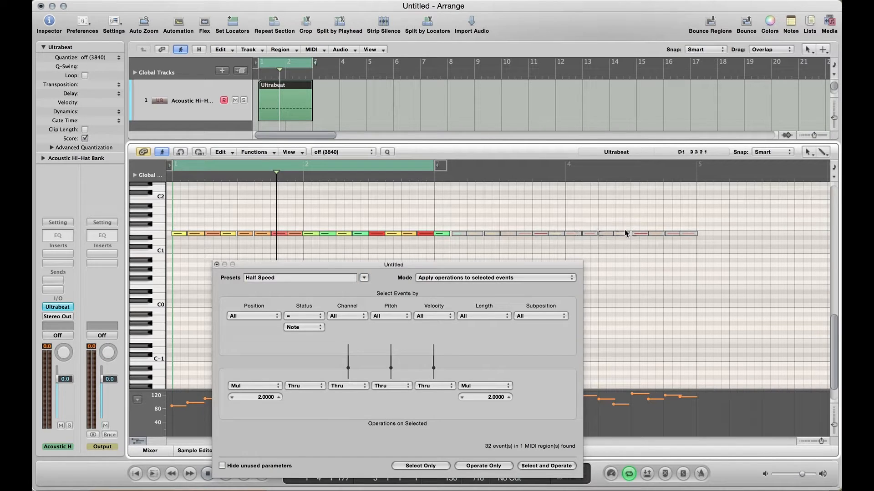
{"action": "left_click_drag", "start_coordinate": [309, 110], "coordinate": [364, 116]}
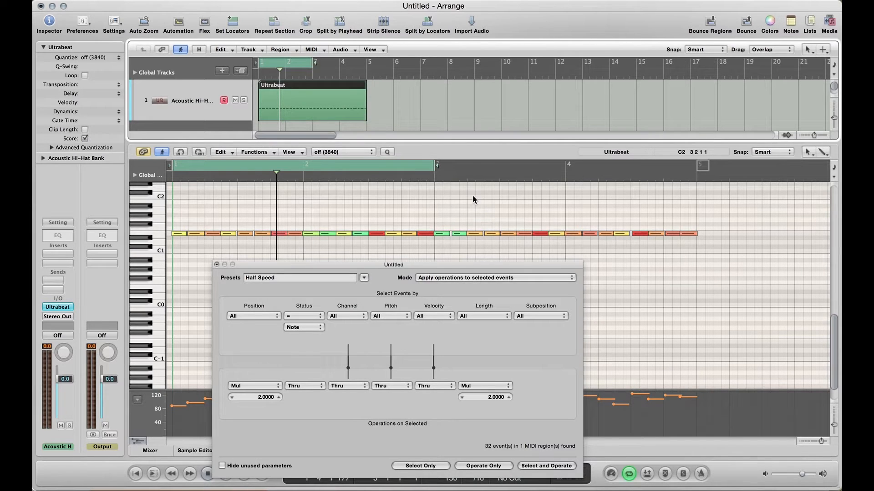
{"action": "left_click_drag", "start_coordinate": [313, 62], "coordinate": [369, 79]}
Apply the Maximum Note Length transform preset to all the hi-hat notes with a maximum length of 34 ticks.
{"action": "left_click_drag", "start_coordinate": [388, 159], "coordinate": [357, 60]}
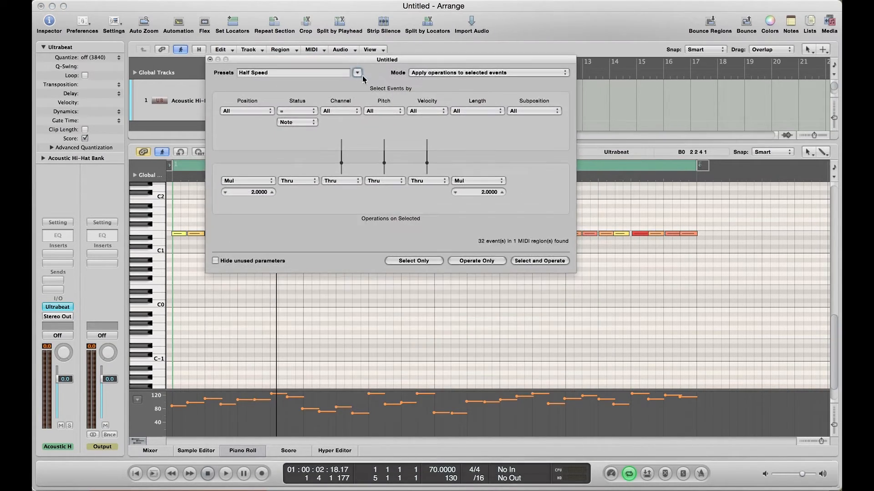
{"action": "left_click", "coordinate": [357, 73]}
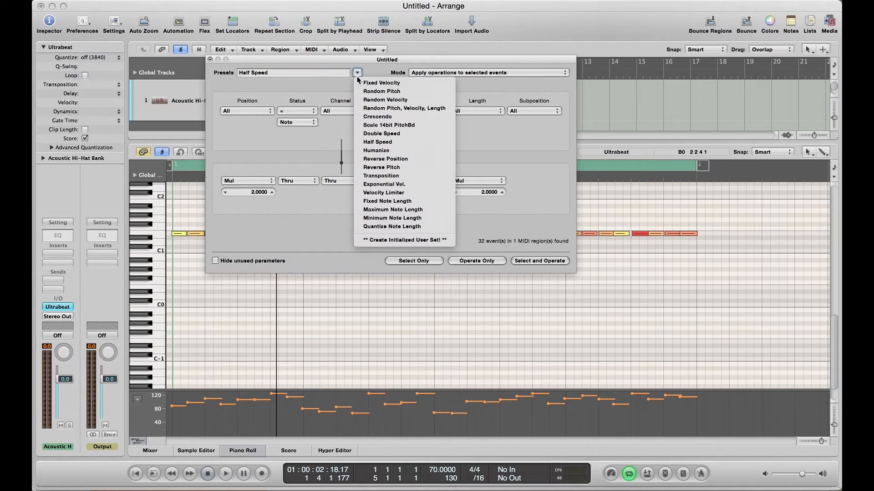
{"action": "left_click", "coordinate": [391, 210]}
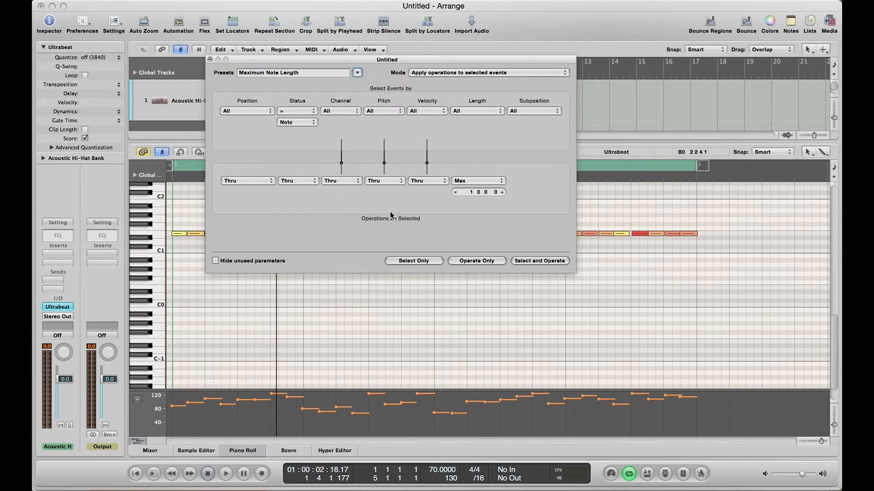
{"action": "left_click", "coordinate": [478, 193]}
{"action": "left_click_drag", "start_coordinate": [469, 193], "coordinate": [494, 183]}
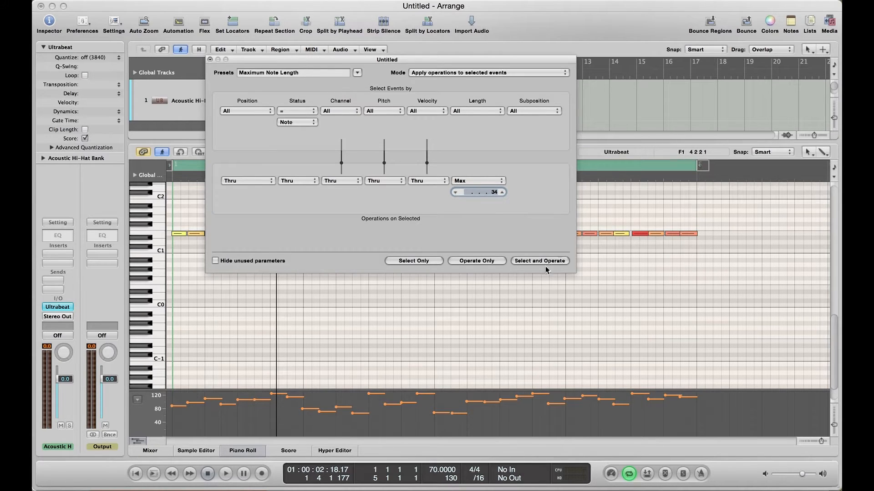
{"action": "left_click", "coordinate": [428, 260]}
{"action": "left_click", "coordinate": [462, 260]}
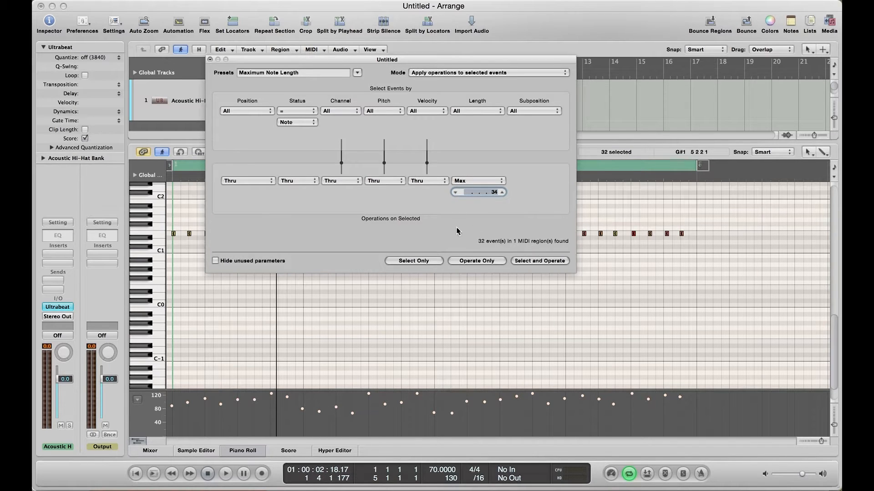
Apply the Crescendo transform preset to the selected hi-hat notes, with velocity rising from 1 to 127 between 1 1 1 1 and 5 1 1 1.
{"action": "left_click", "coordinate": [357, 72]}
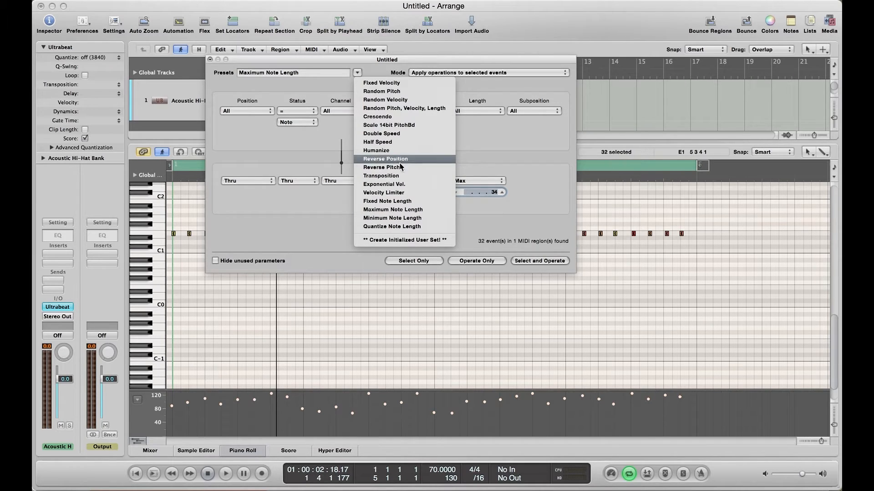
{"action": "left_click", "coordinate": [421, 118]}
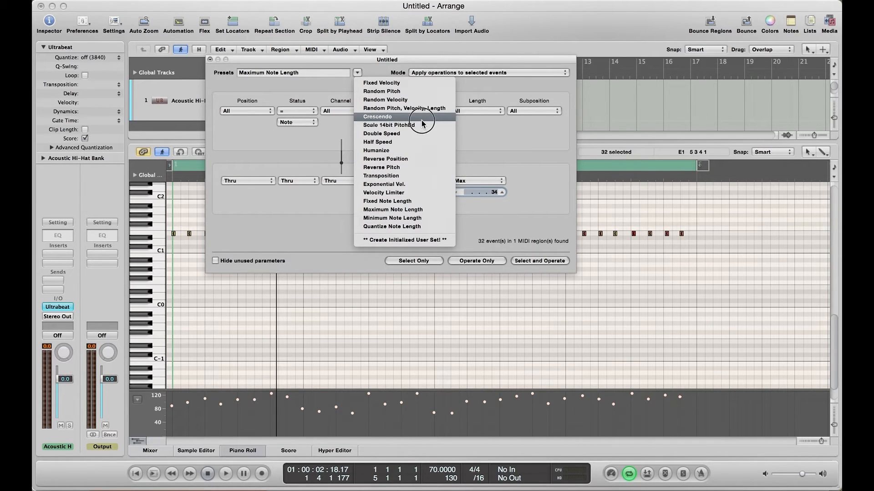
{"action": "left_click", "coordinate": [465, 359]}
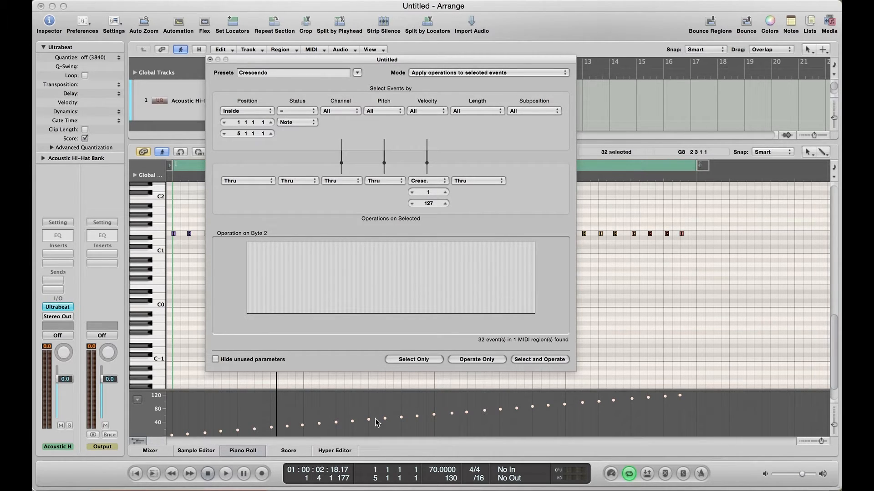
{"action": "left_click", "coordinate": [443, 70]}
{"action": "left_click", "coordinate": [443, 69]}
Transpose the selected hi-hat notes up by 3 semitones with the Transposition transform preset.
{"action": "left_click", "coordinate": [357, 72]}
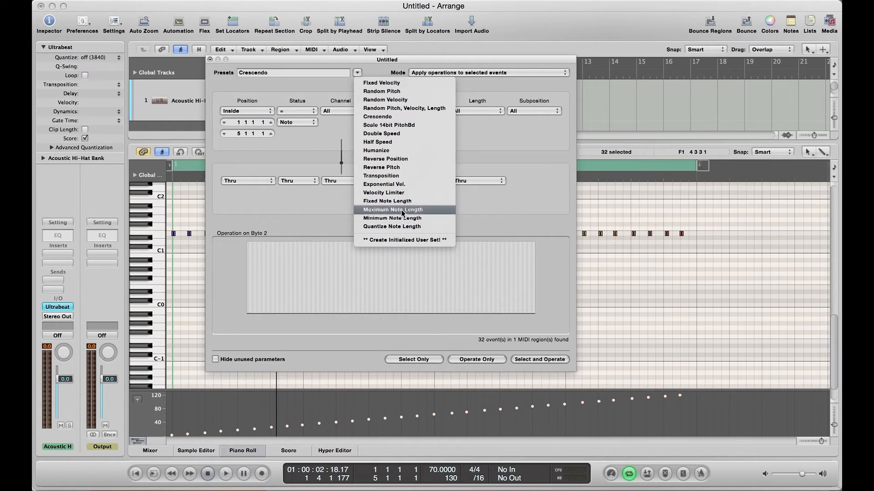
{"action": "left_click", "coordinate": [400, 177]}
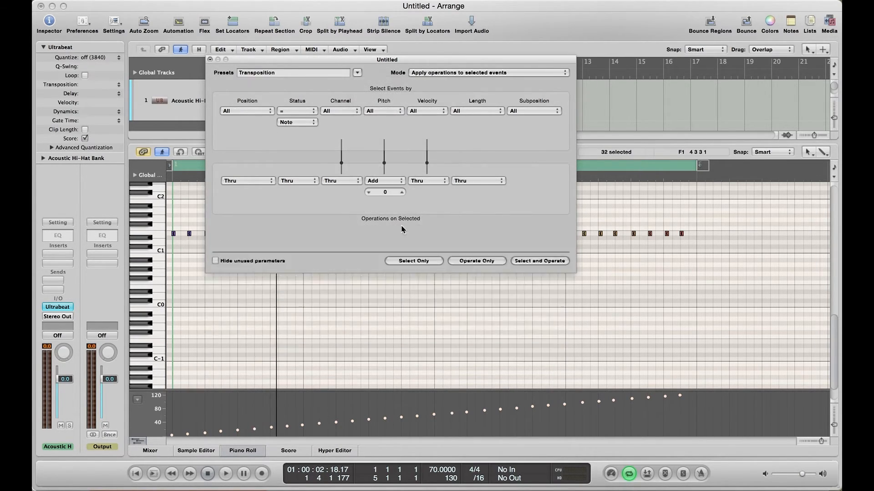
{"action": "mouse_move", "coordinate": [390, 188]}
{"action": "left_mouse_down"}
{"action": "mouse_move", "coordinate": [391, 176]}
{"action": "mouse_move", "coordinate": [384, 195]}
{"action": "mouse_move", "coordinate": [382, 170]}
{"action": "mouse_move", "coordinate": [385, 196]}
{"action": "mouse_move", "coordinate": [385, 185]}
{"action": "left_mouse_up"}
{"action": "left_click", "coordinate": [402, 192]}
{"action": "left_click", "coordinate": [402, 192]}
{"action": "left_click", "coordinate": [401, 192]}
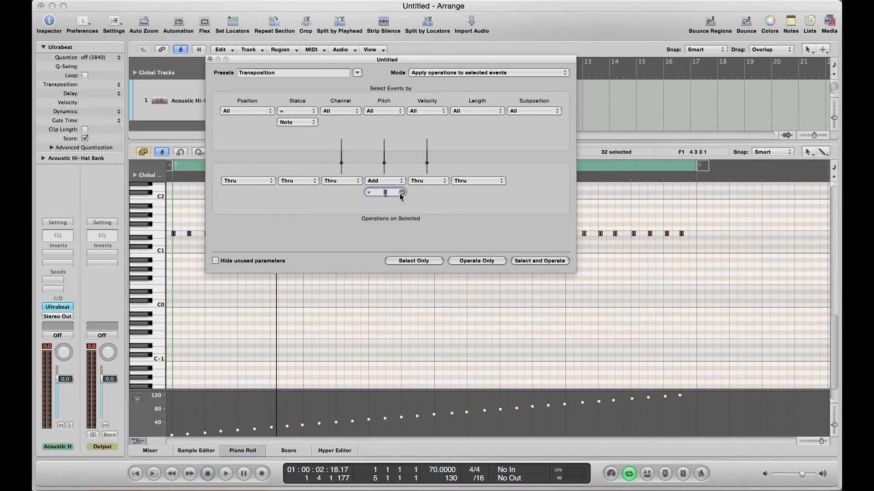
{"action": "left_click", "coordinate": [474, 261]}
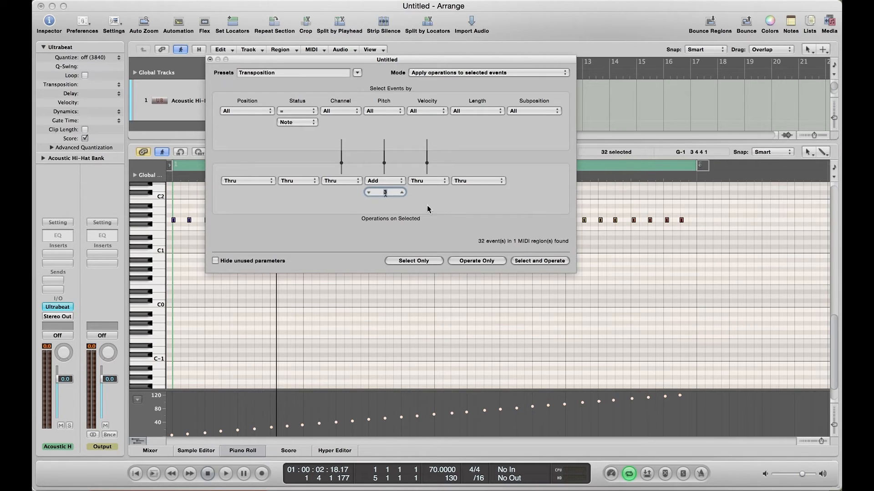
Create a new initialized user parameter set for MIDI transforms and close the transform window.
{"action": "left_click", "coordinate": [357, 73]}
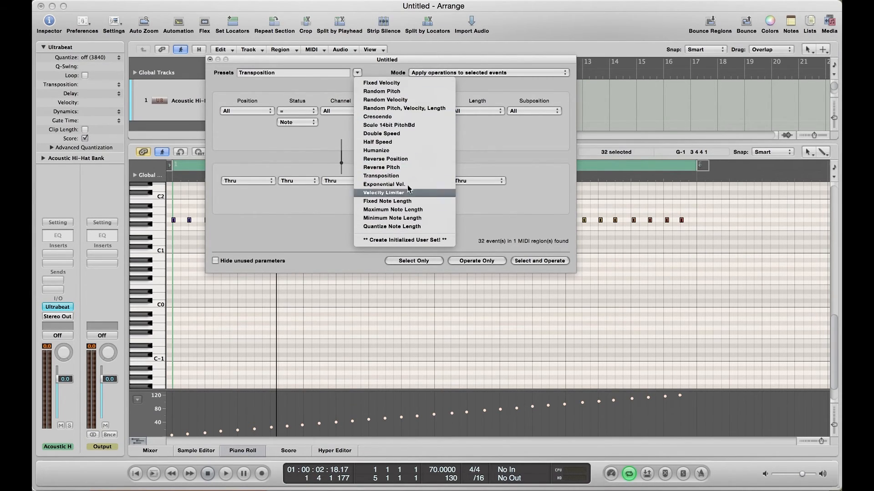
{"action": "left_click", "coordinate": [381, 176]}
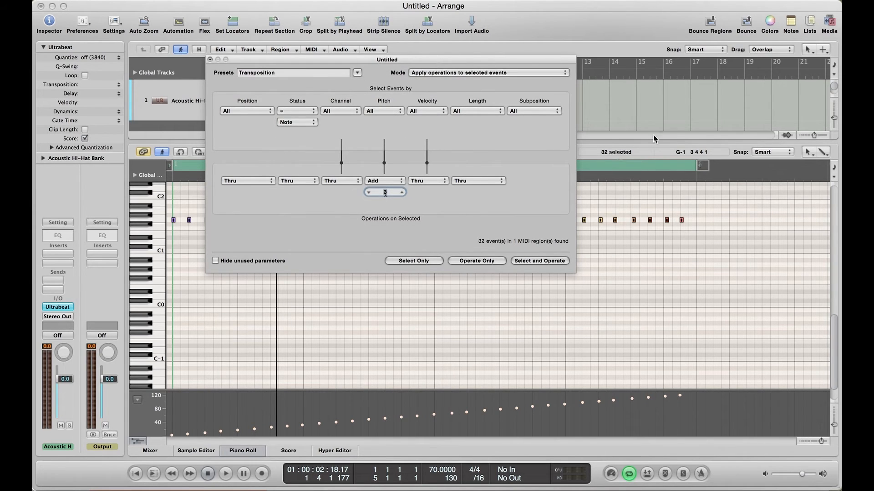
{"action": "left_click", "coordinate": [358, 72]}
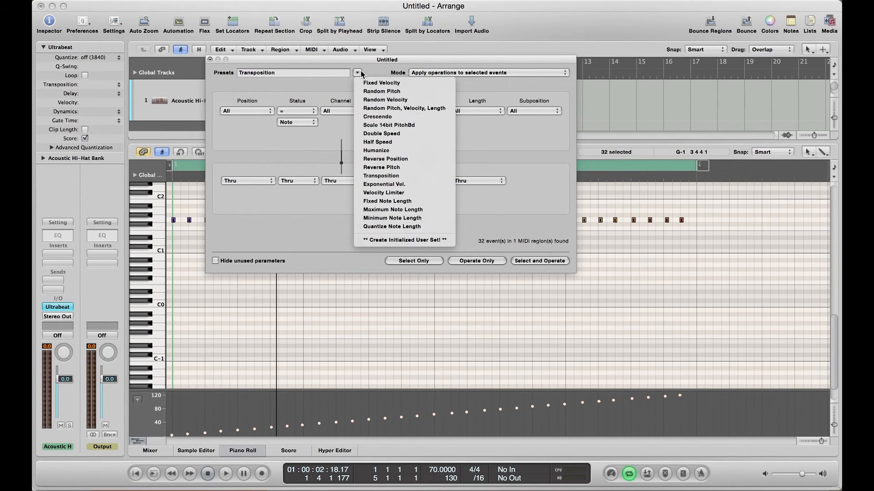
{"action": "left_click", "coordinate": [387, 240]}
{"action": "left_click", "coordinate": [521, 174]}
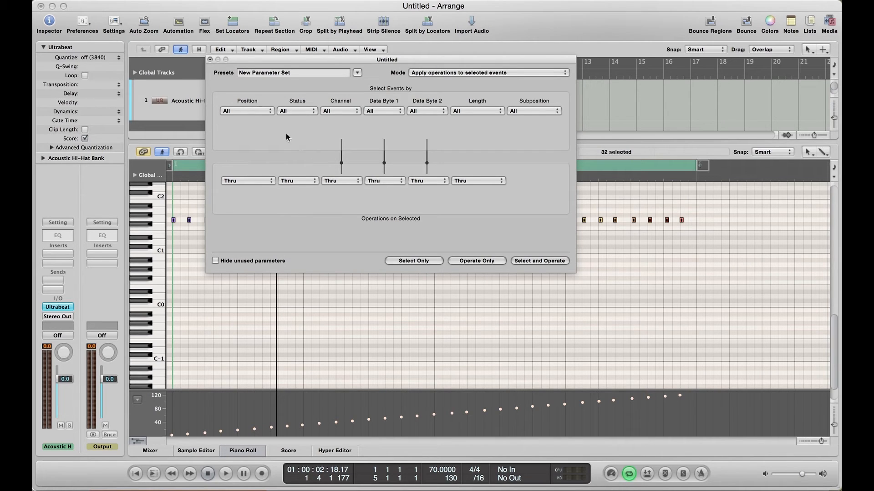
{"action": "left_click", "coordinate": [209, 59]}
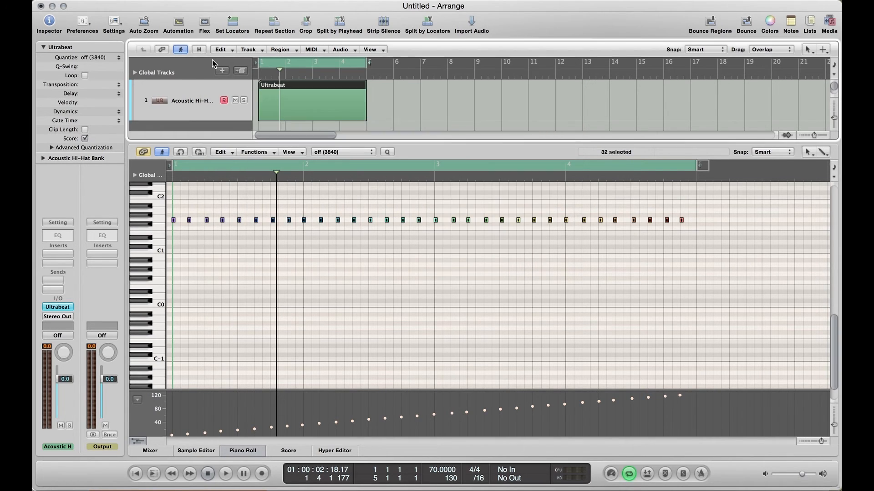
{"action": "left_click", "coordinate": [259, 152]}
{"action": "mouse_move", "coordinate": [256, 255]}
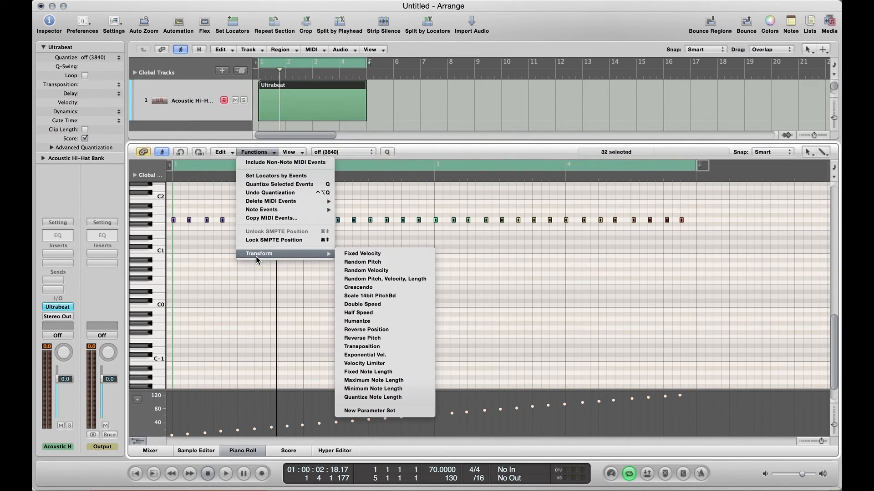
{"action": "left_click", "coordinate": [288, 339]}
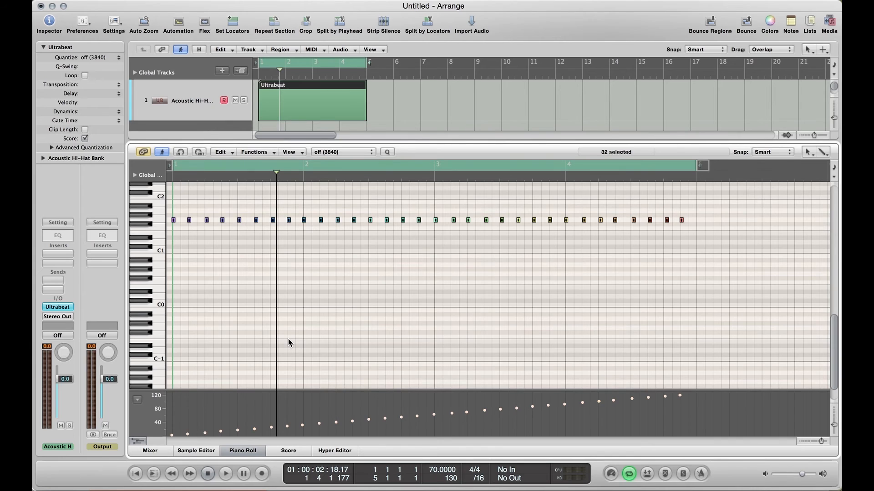